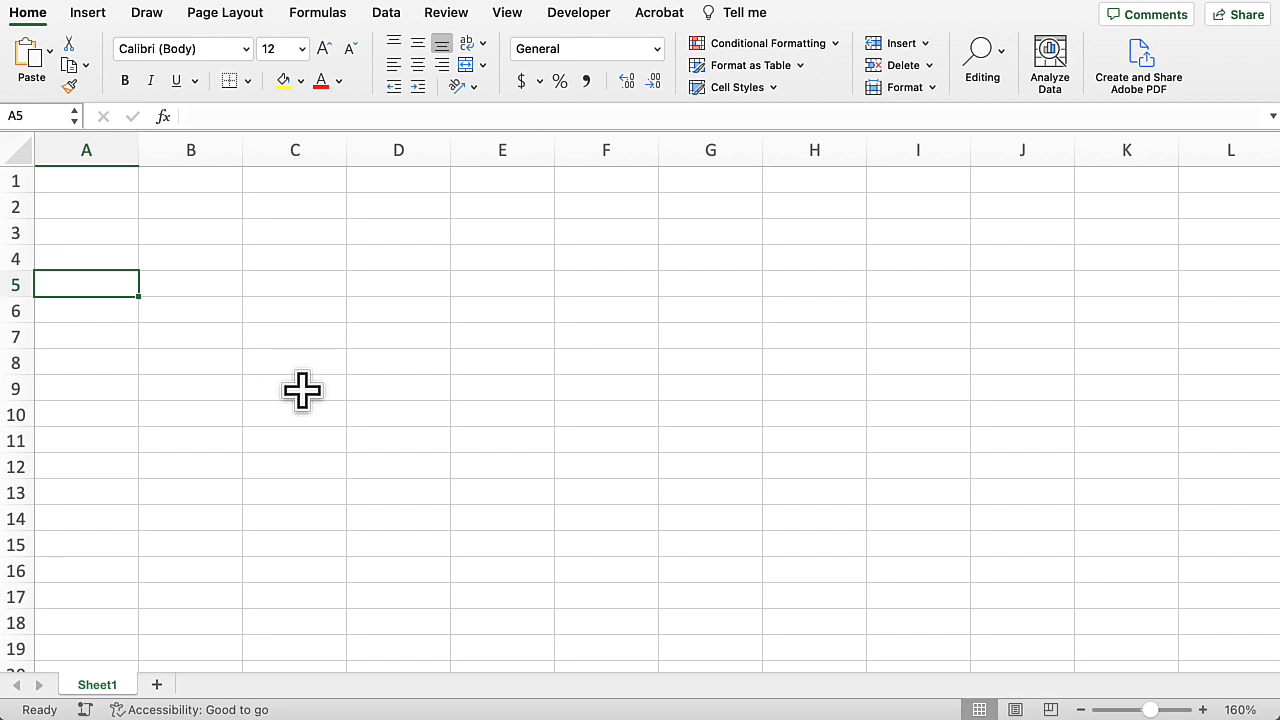
type("=image")
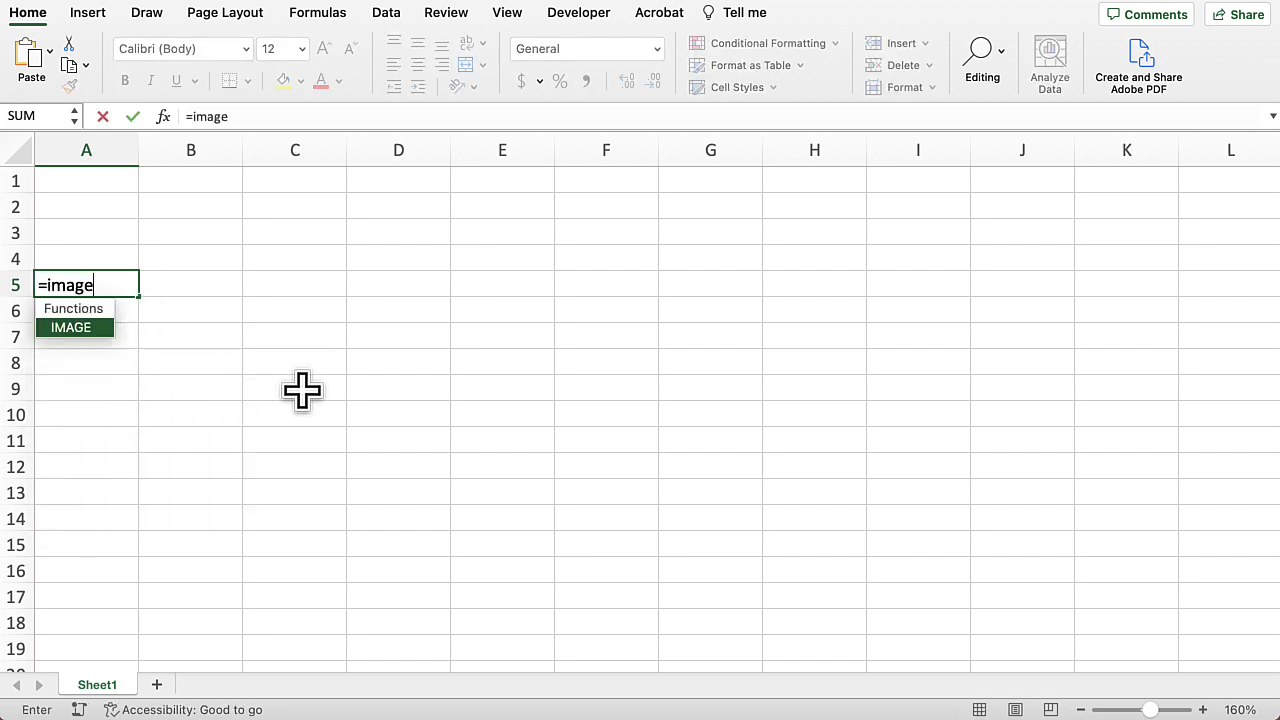
type("(")
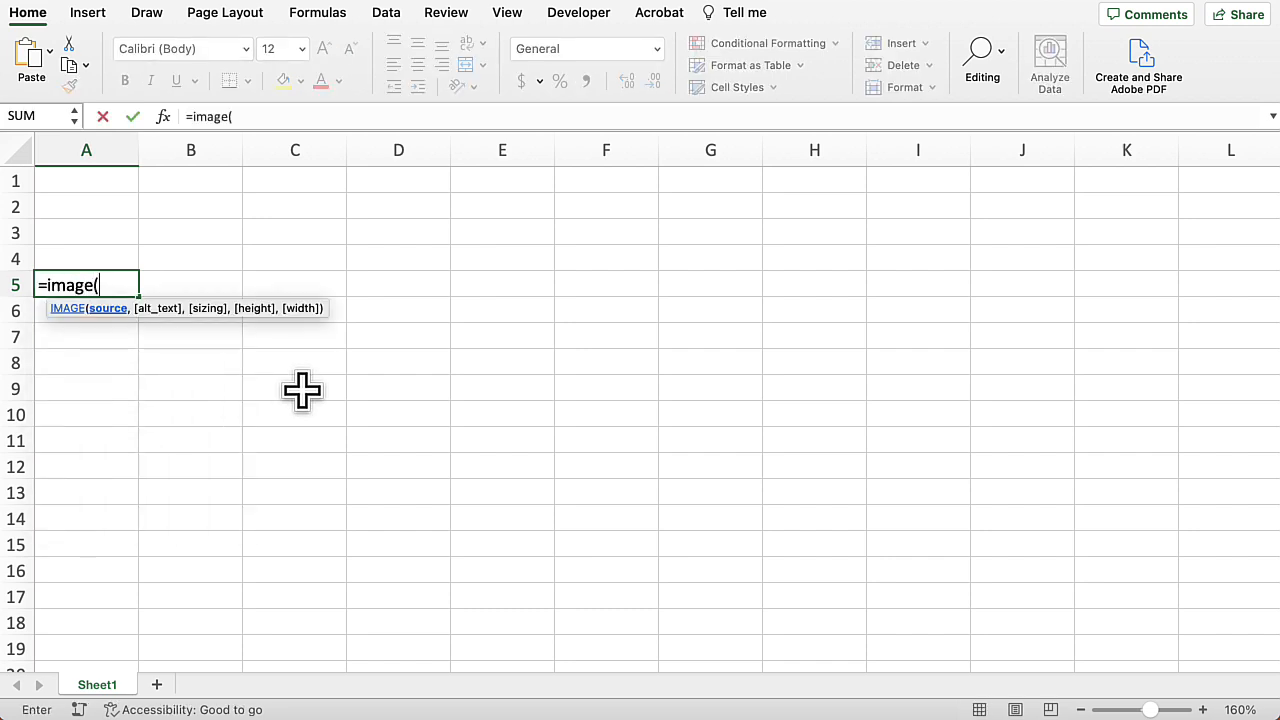
type("\"")
type("https://flisser.com/download/cat-selfie.png")
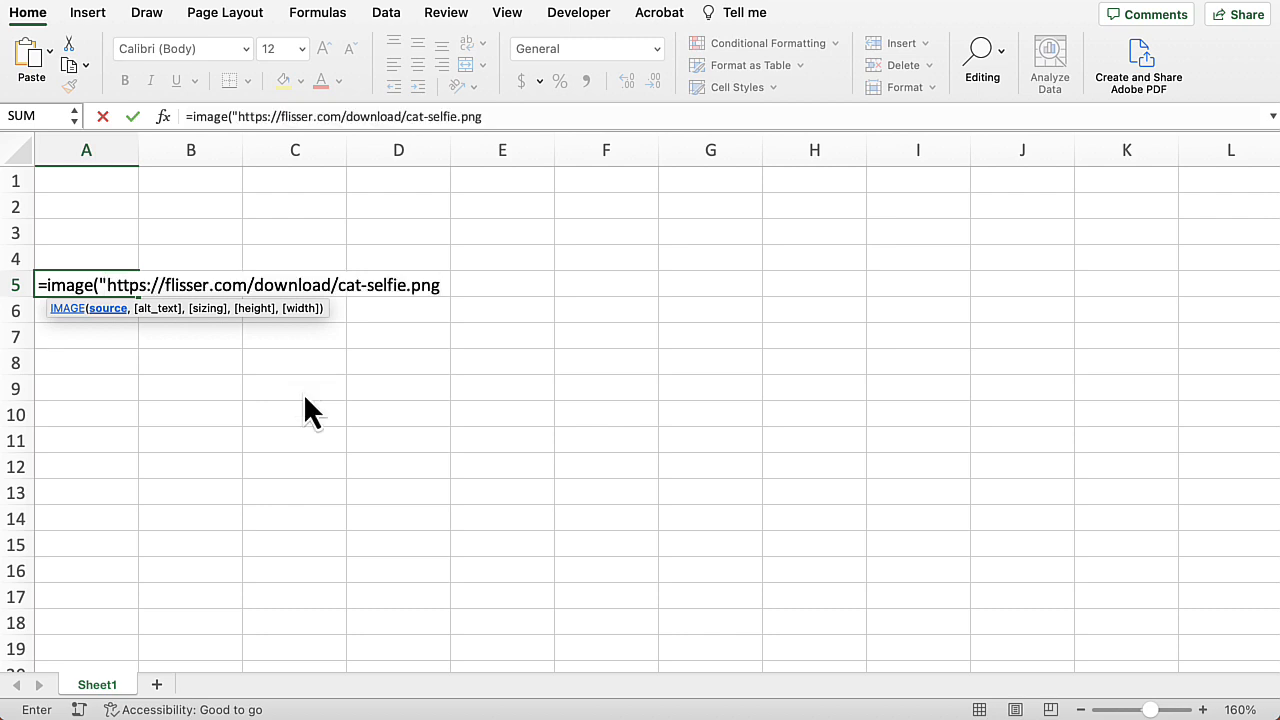
type("\")")
key("Return")
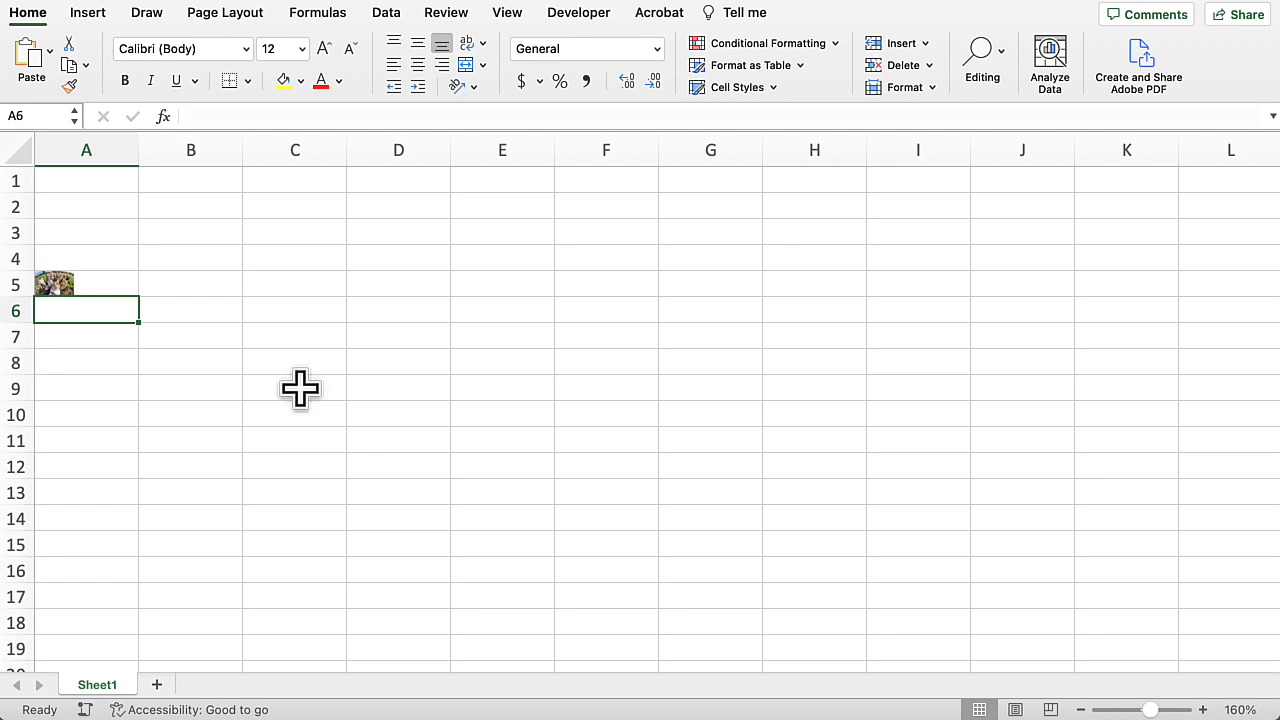
Step: Enlarge row 5 and widen column A so the image in A5 displays larger
left_click(70, 284)
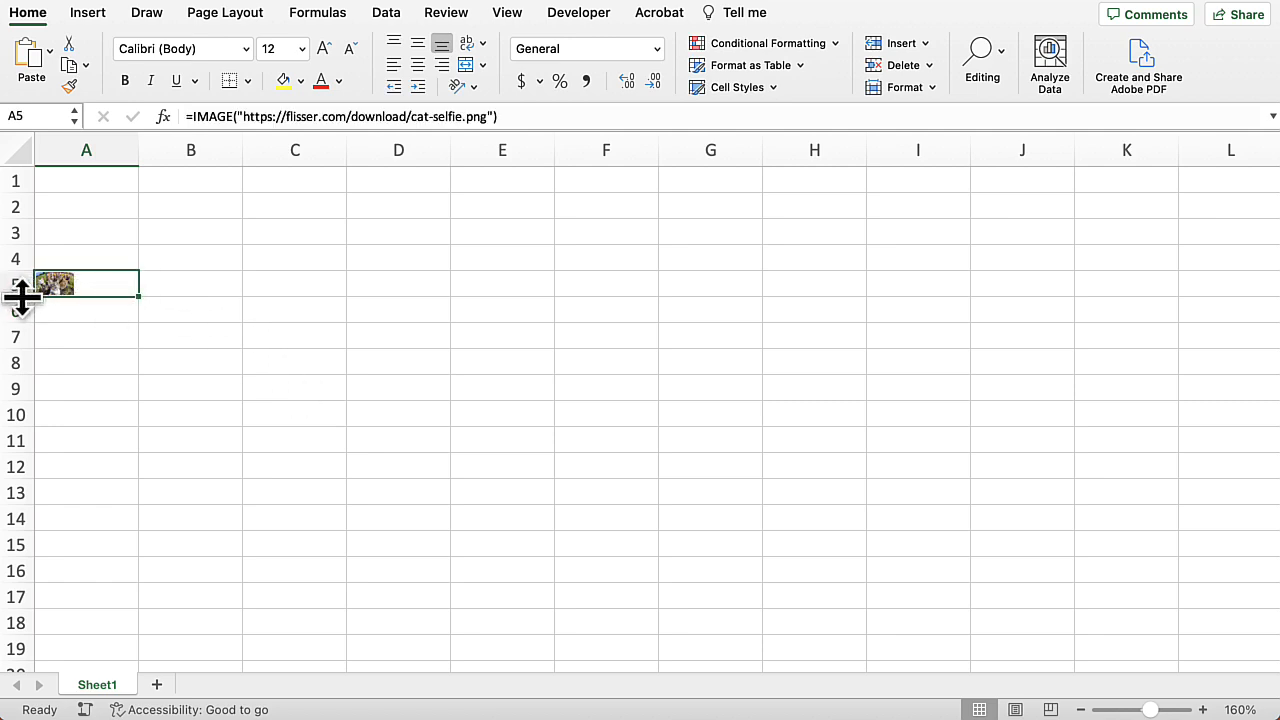
left_click_drag(20, 297, 22, 320)
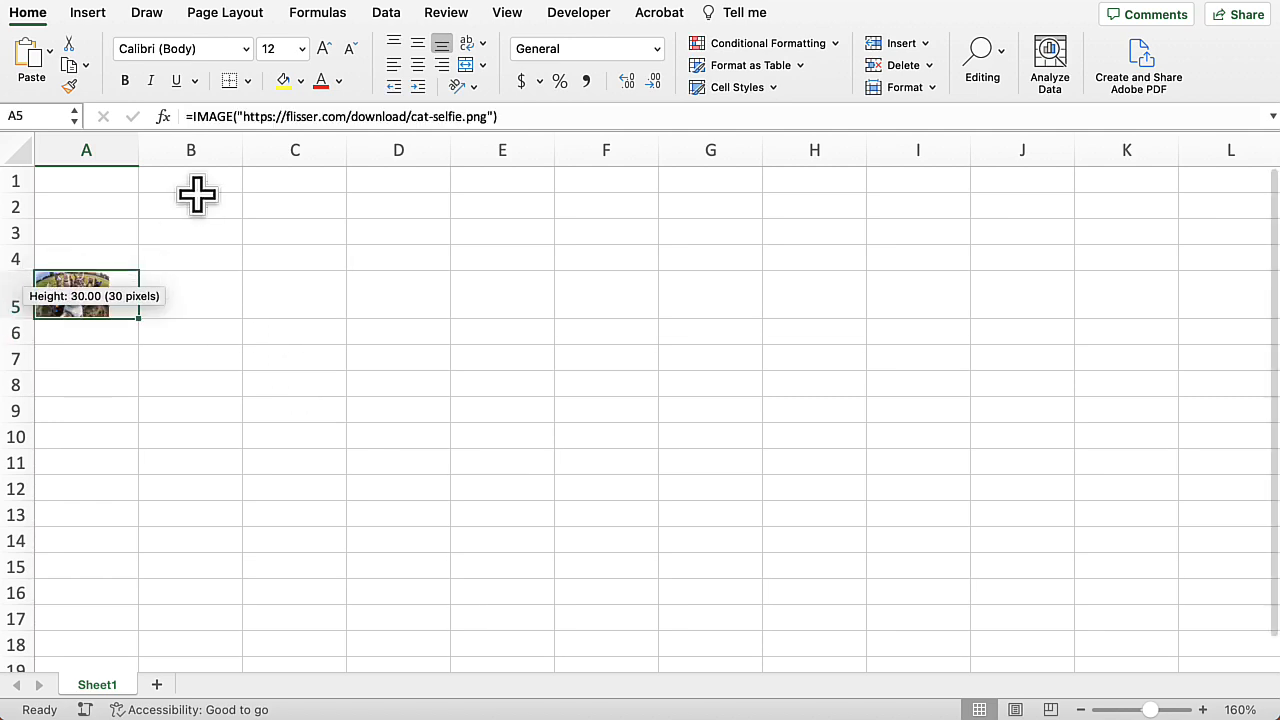
left_click_drag(138, 143, 193, 150)
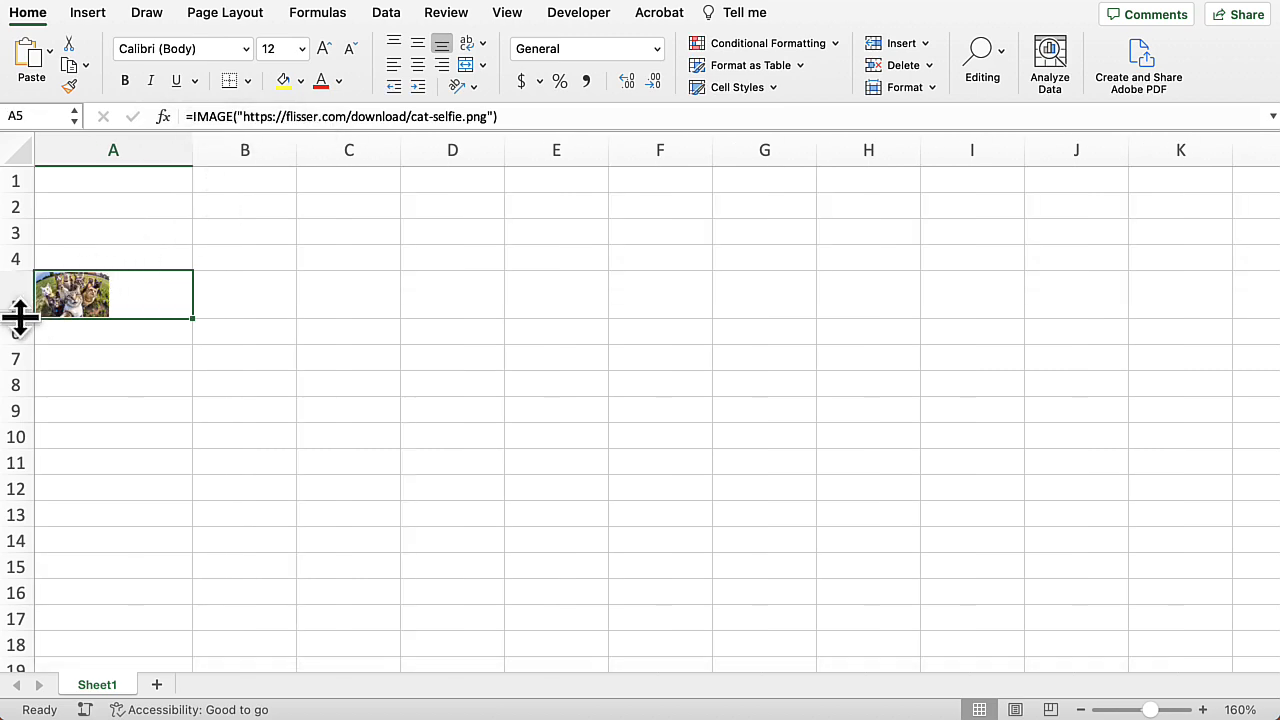
left_click_drag(17, 318, 21, 388)
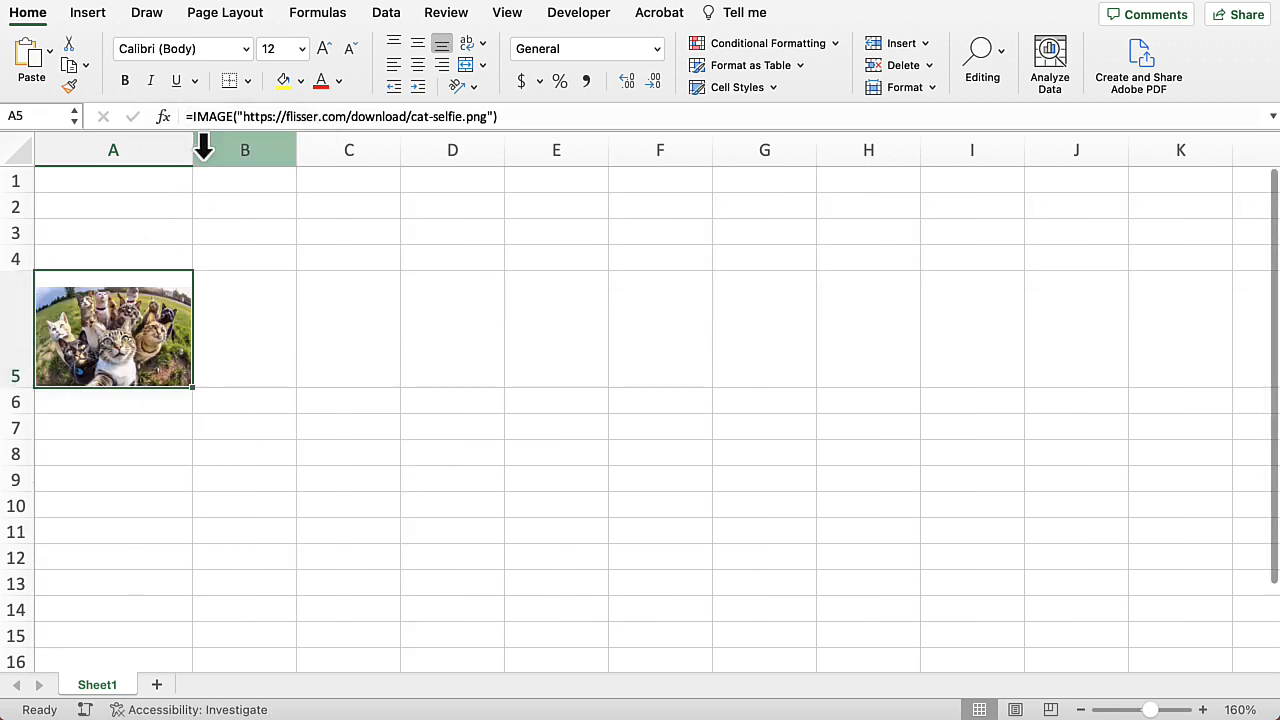
left_click_drag(189, 146, 271, 147)
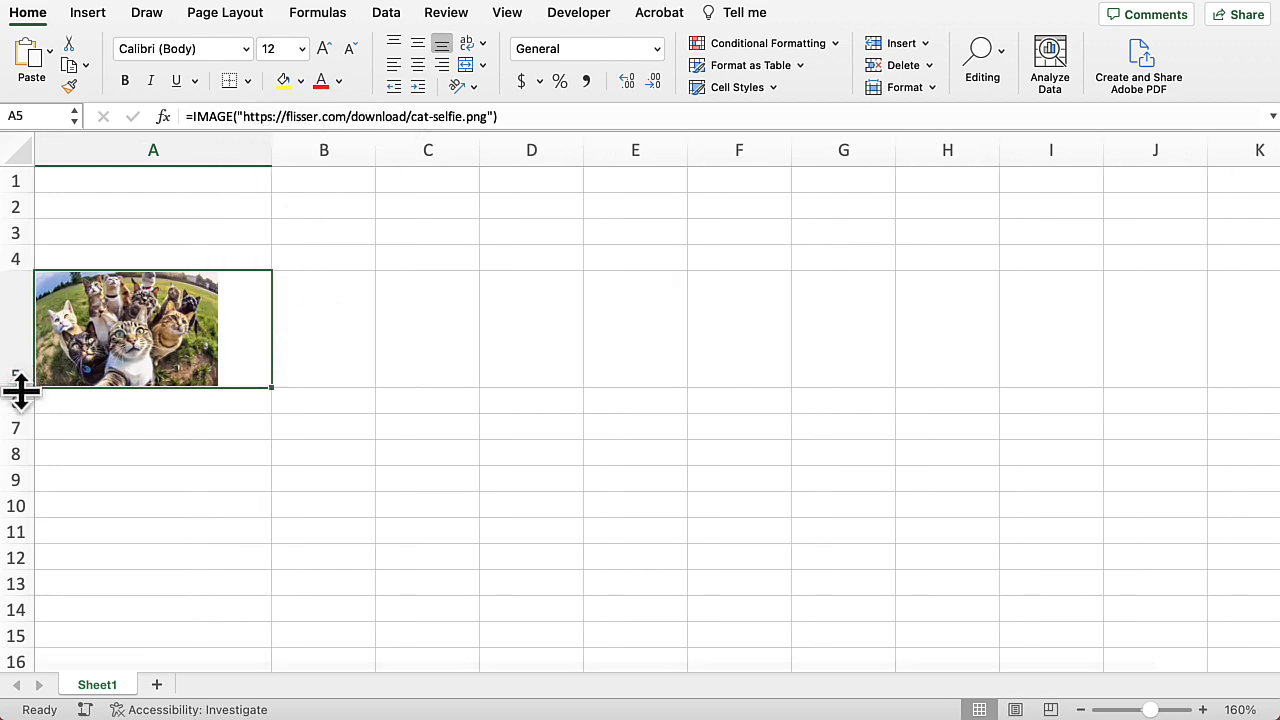
left_click_drag(20, 388, 20, 414)
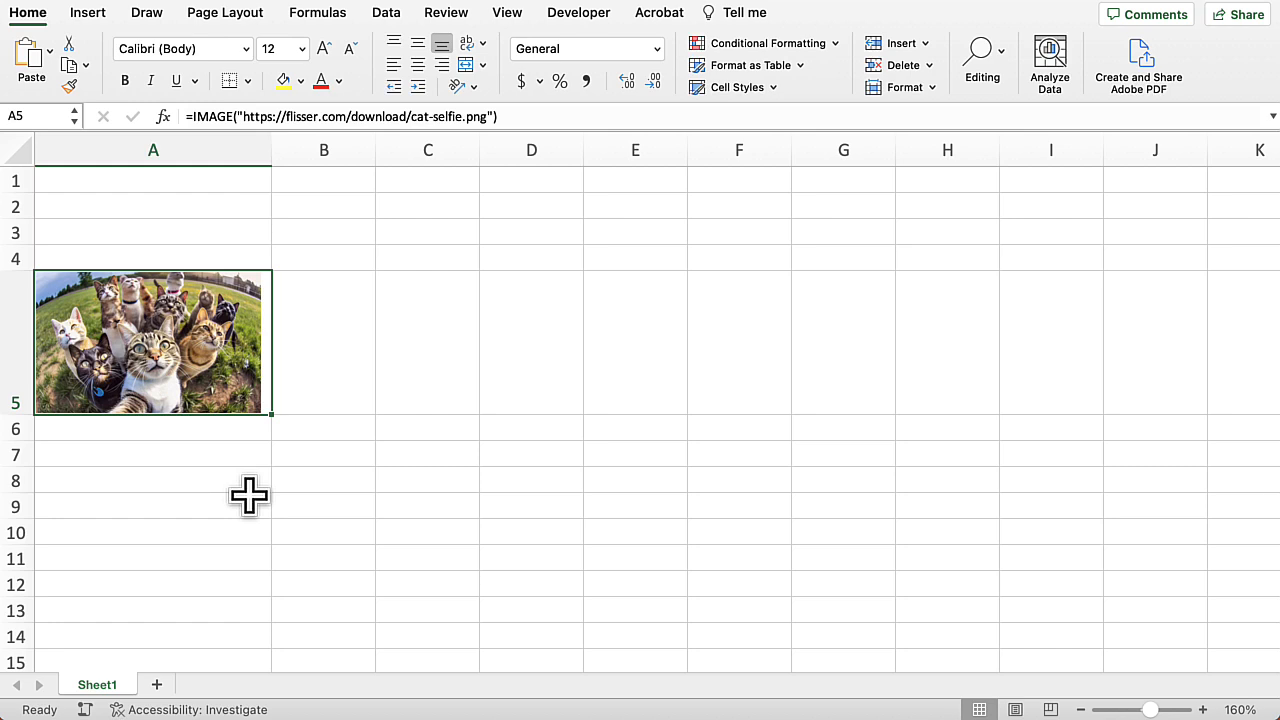
Step: Add the alt text "Selfie" as the second argument of the IMAGE formula in A5
double_click(222, 322)
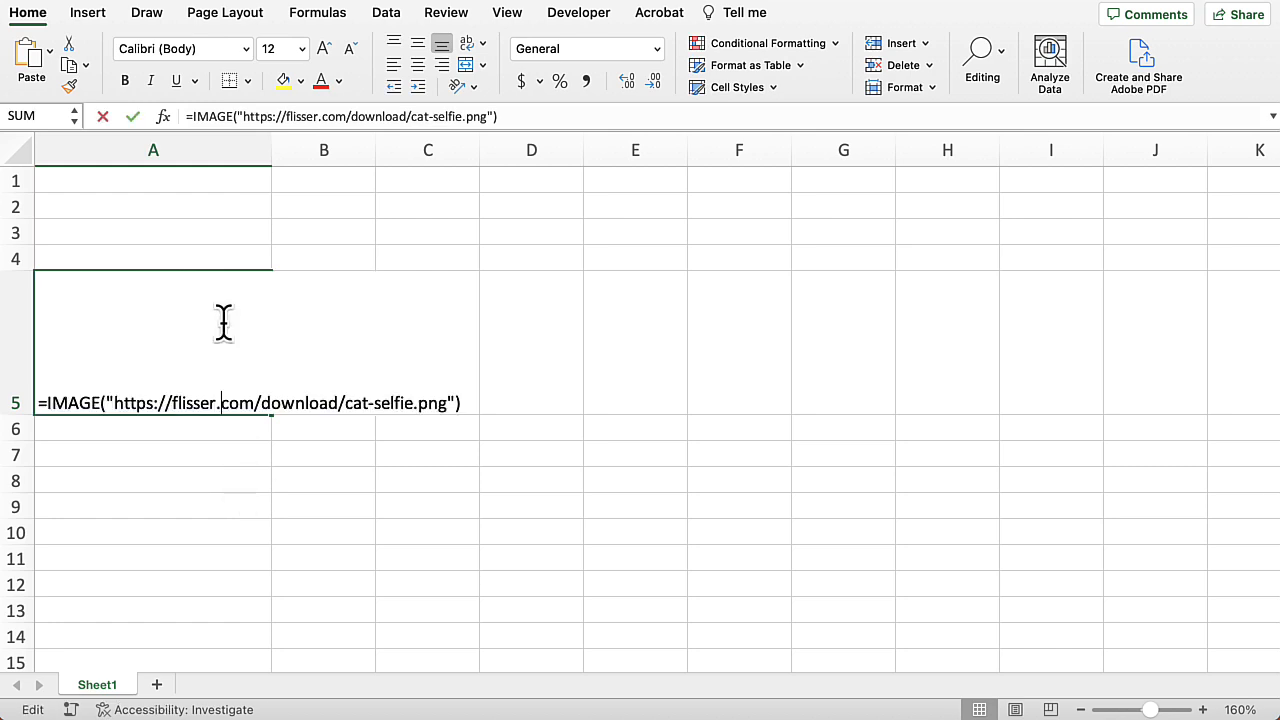
left_click(456, 403)
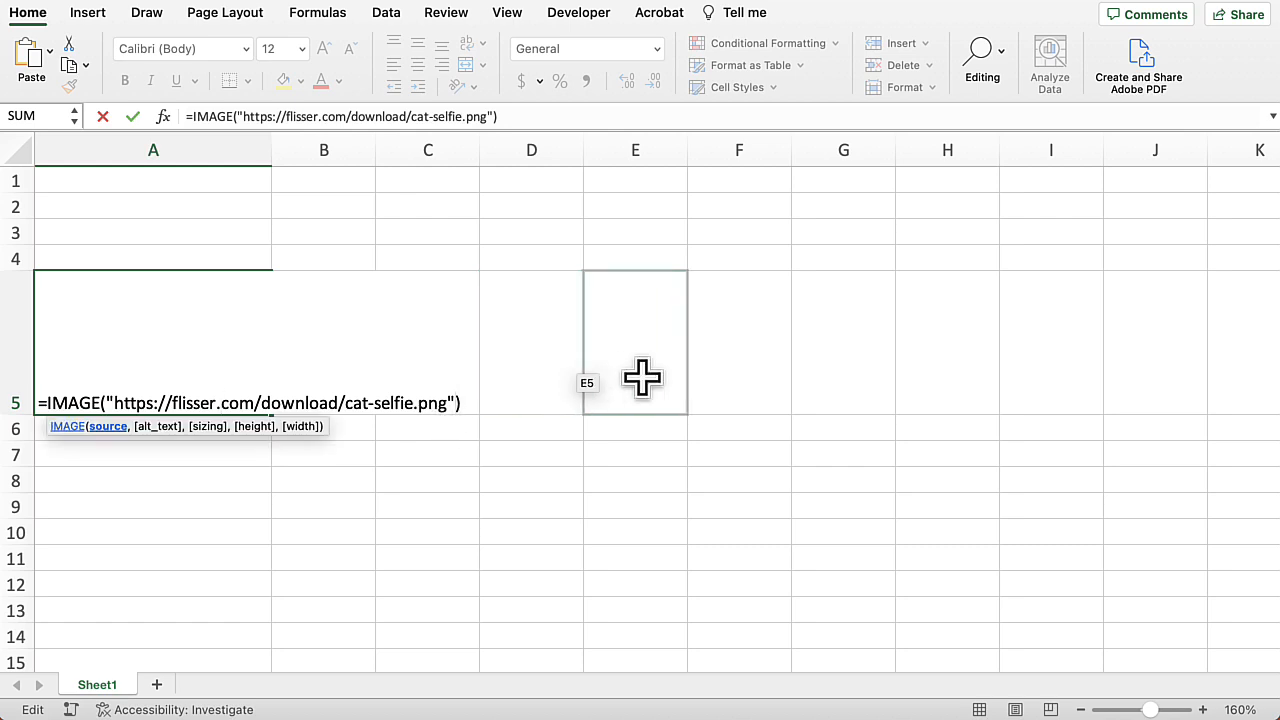
type(",")
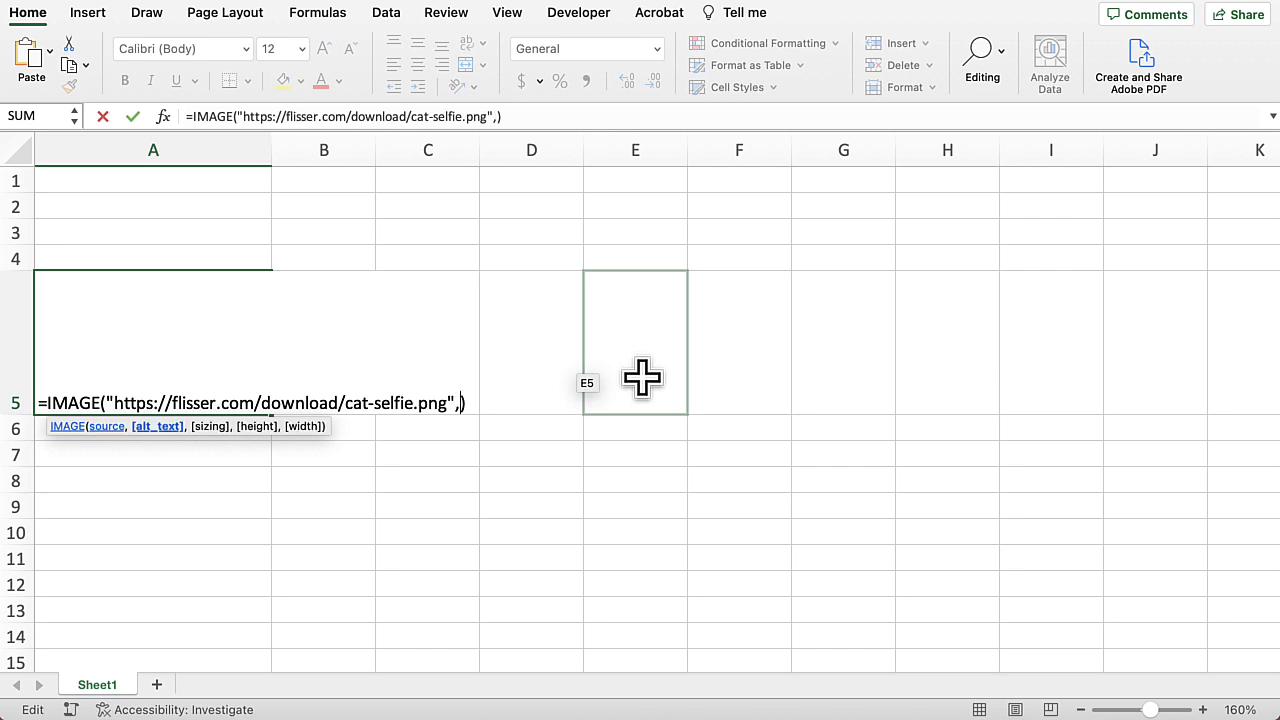
type(" \"Selie")
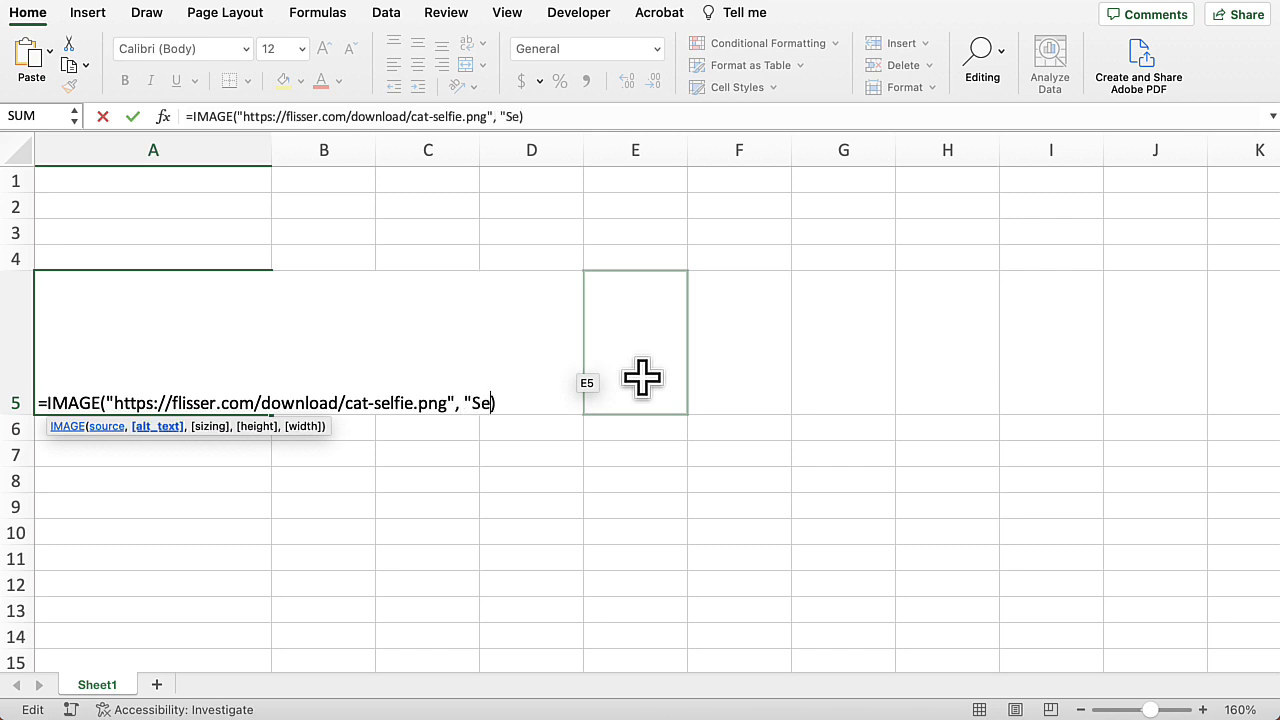
key("BackSpace")
key("BackSpace")
type("fie\"")
key("Return")
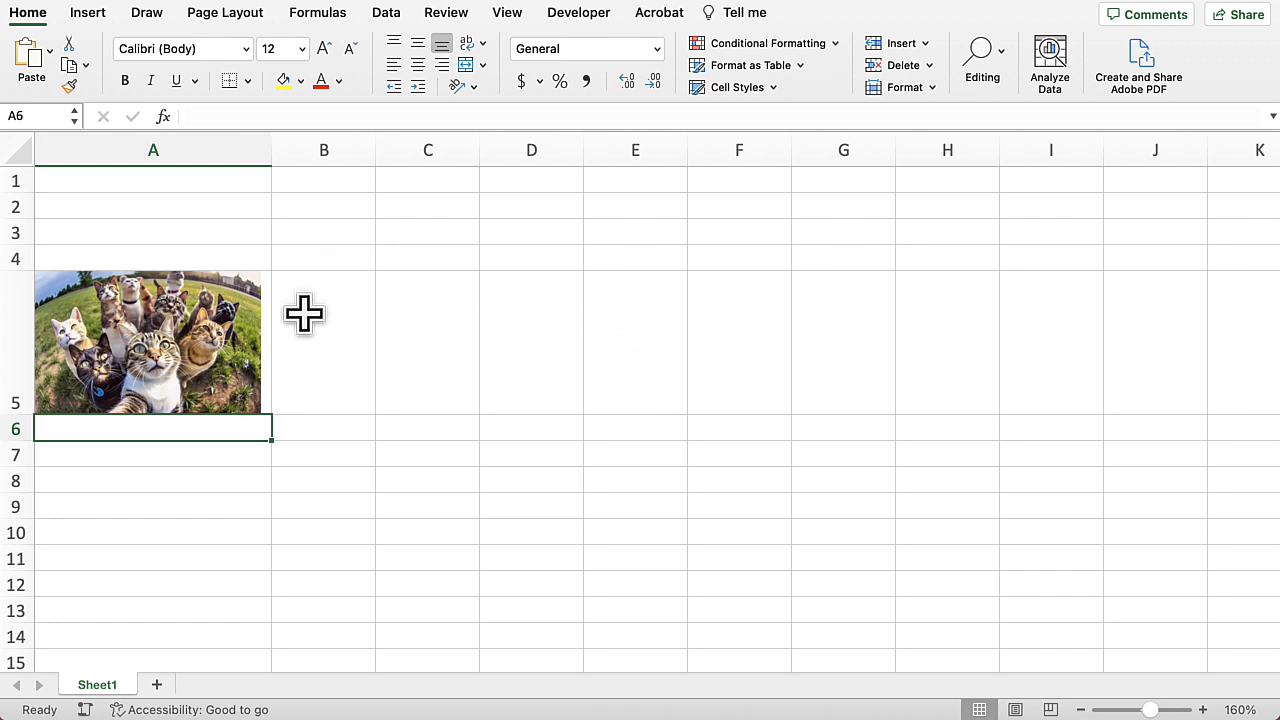
Step: Add a sizing argument of 0 (Fit cell) to the IMAGE formula in A5
double_click(222, 344)
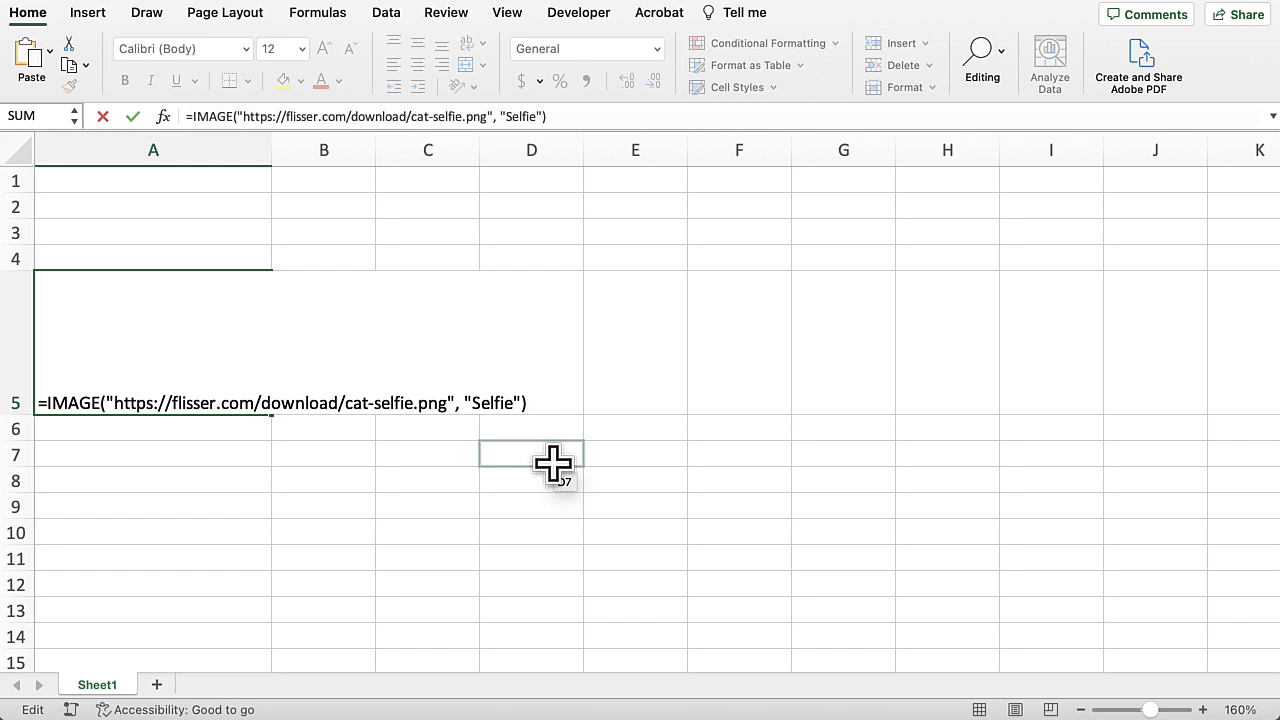
key("BackSpace")
type(",")
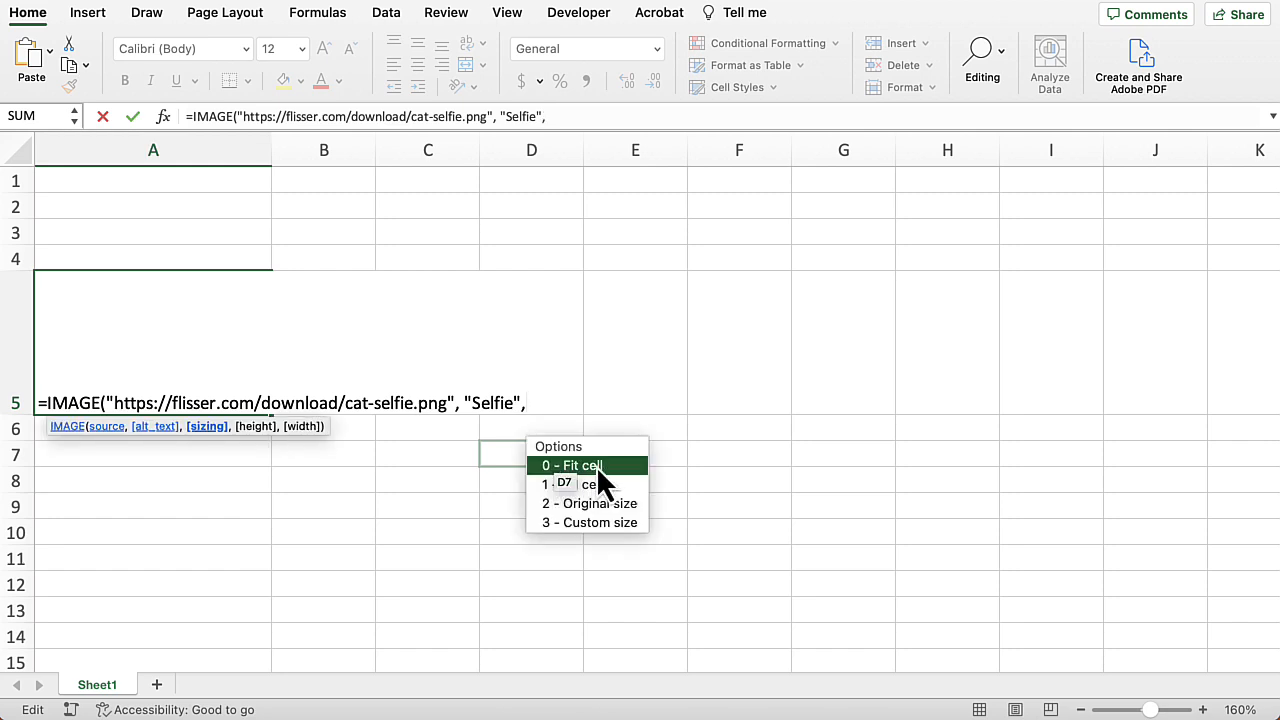
double_click(596, 466)
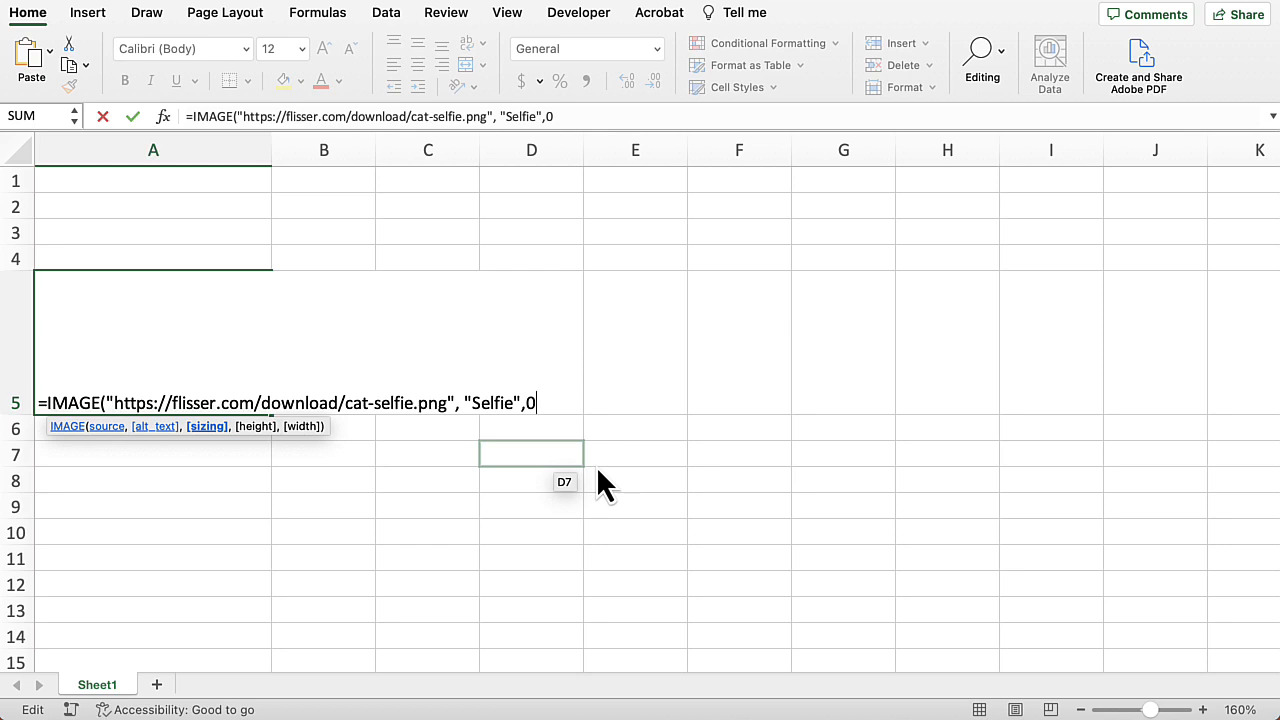
type(")")
key("Return")
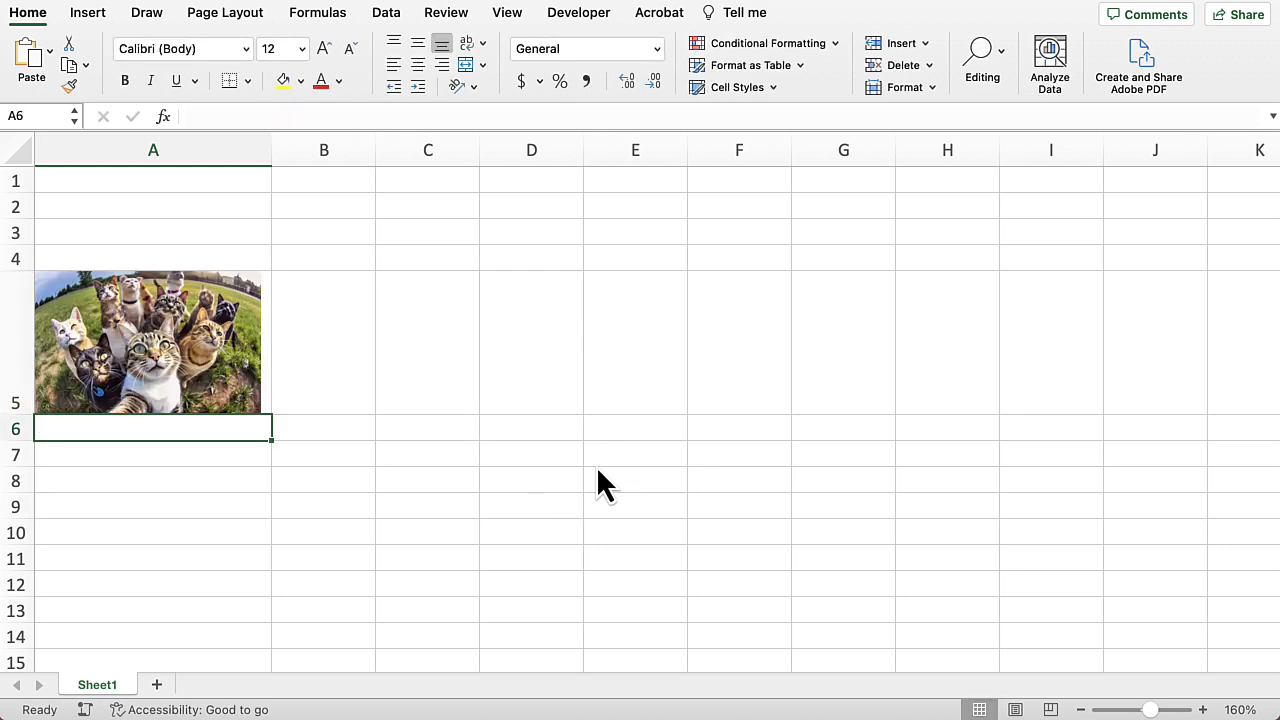
Step: Change the IMAGE formula's sizing argument in A5 to 1 (Fill cell)
left_click(211, 352)
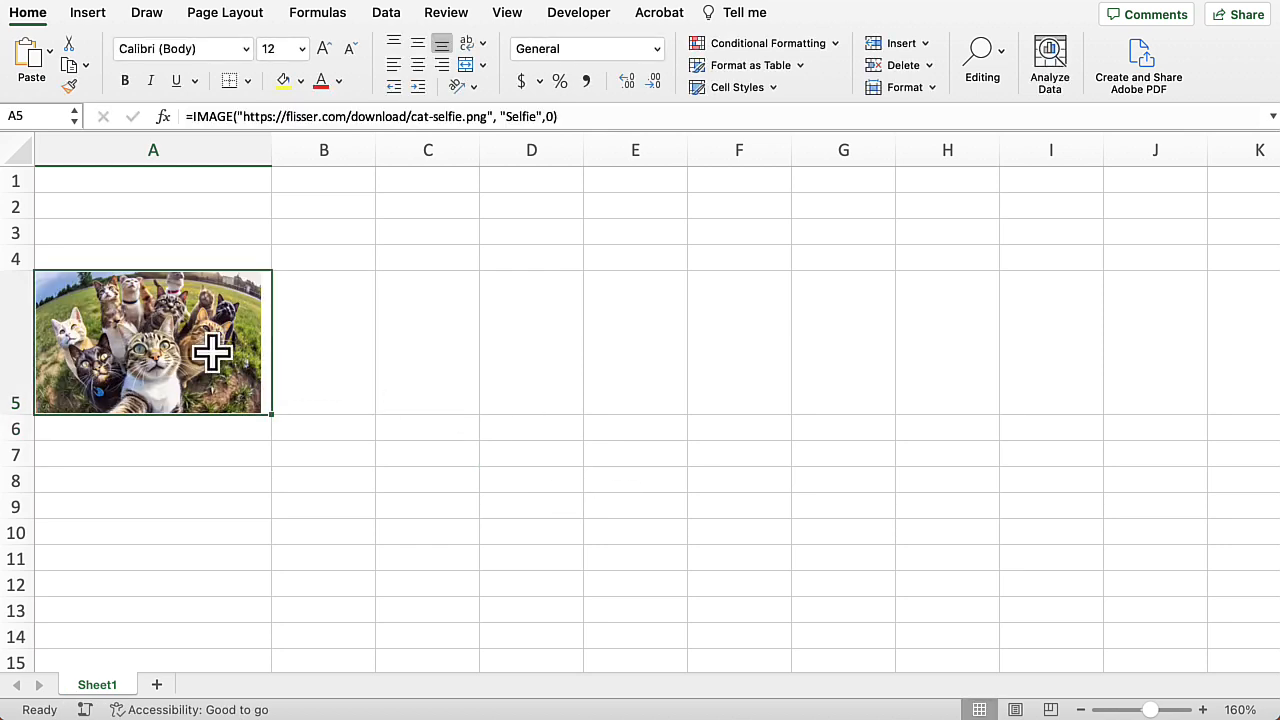
double_click(211, 352)
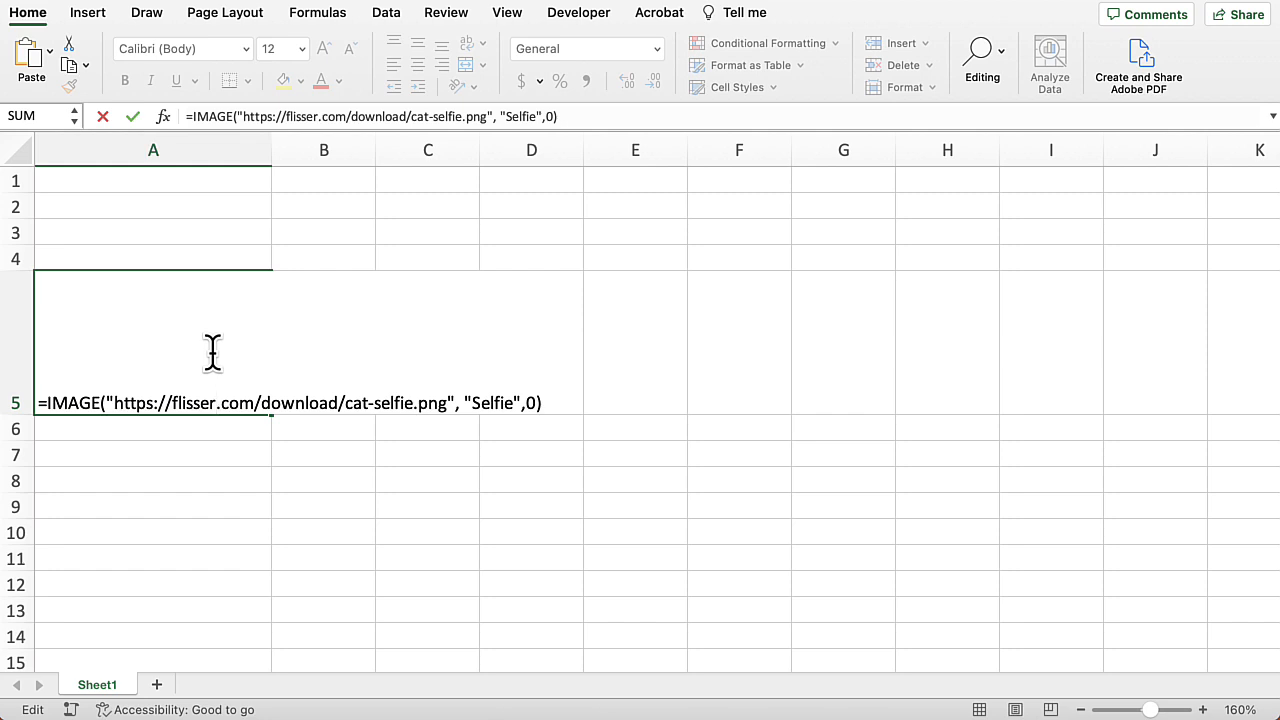
left_click(537, 406)
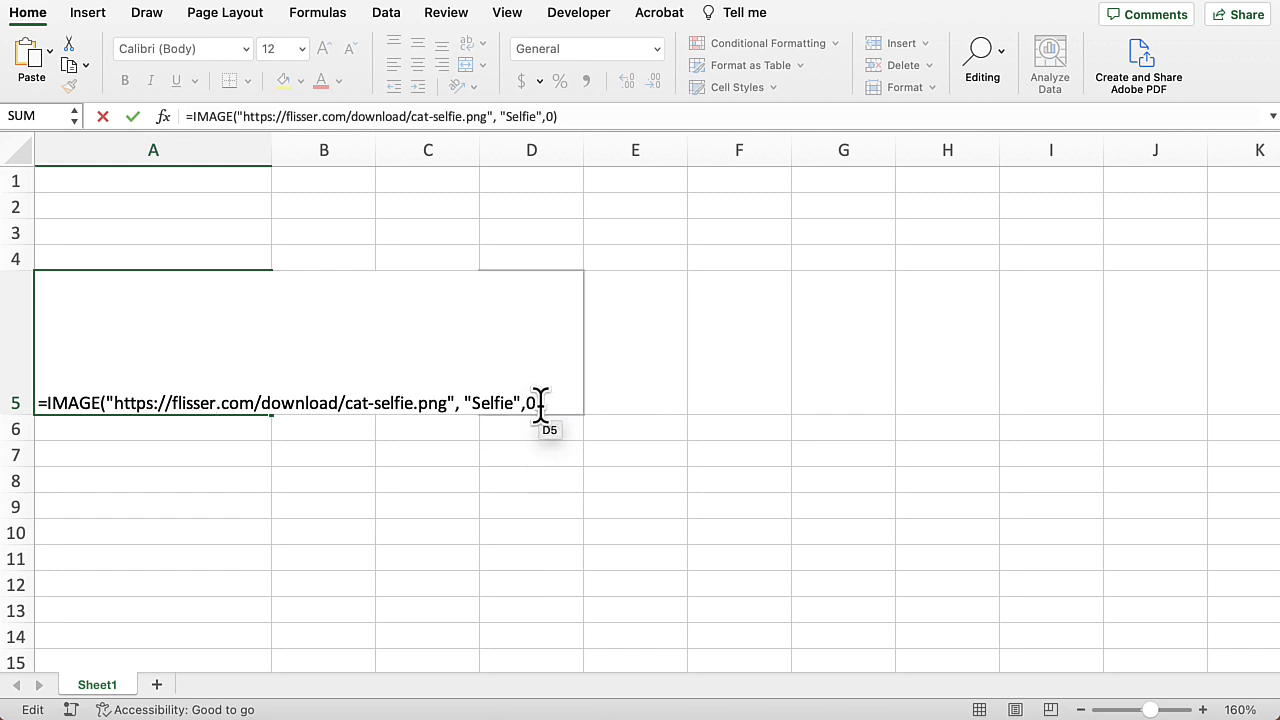
key("BackSpace")
key("BackSpace")
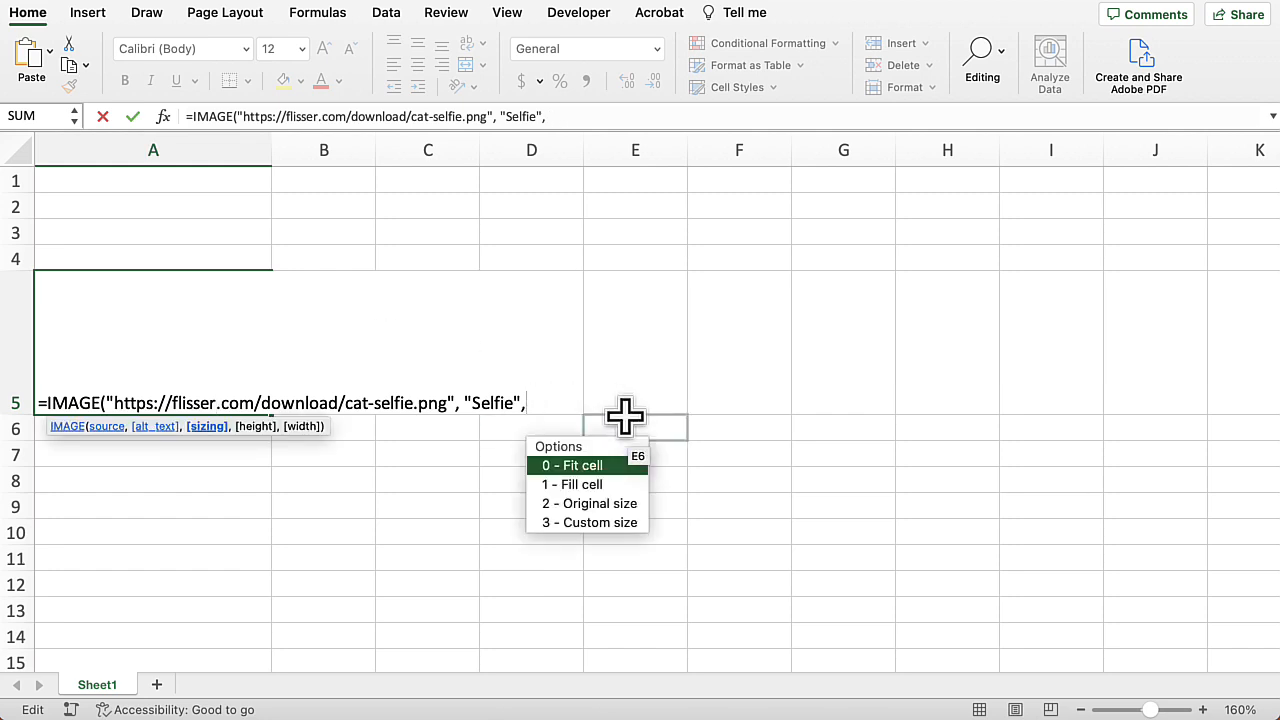
key("Down")
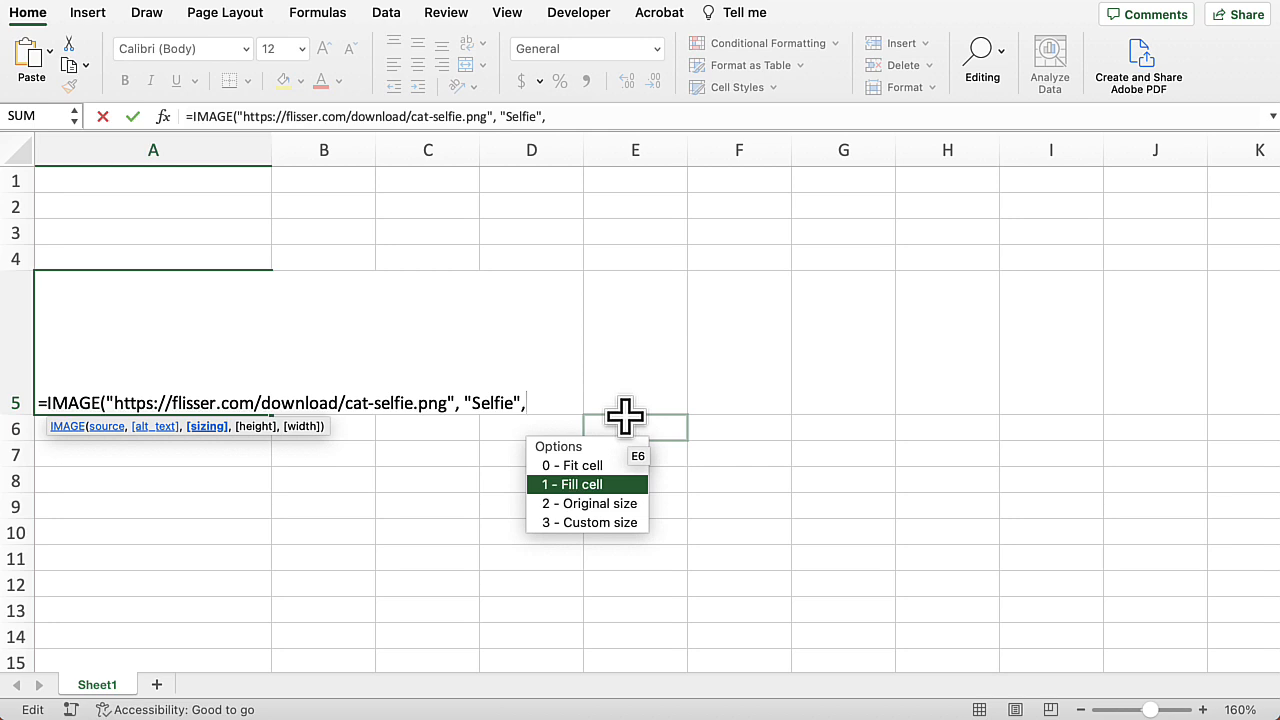
key("Tab")
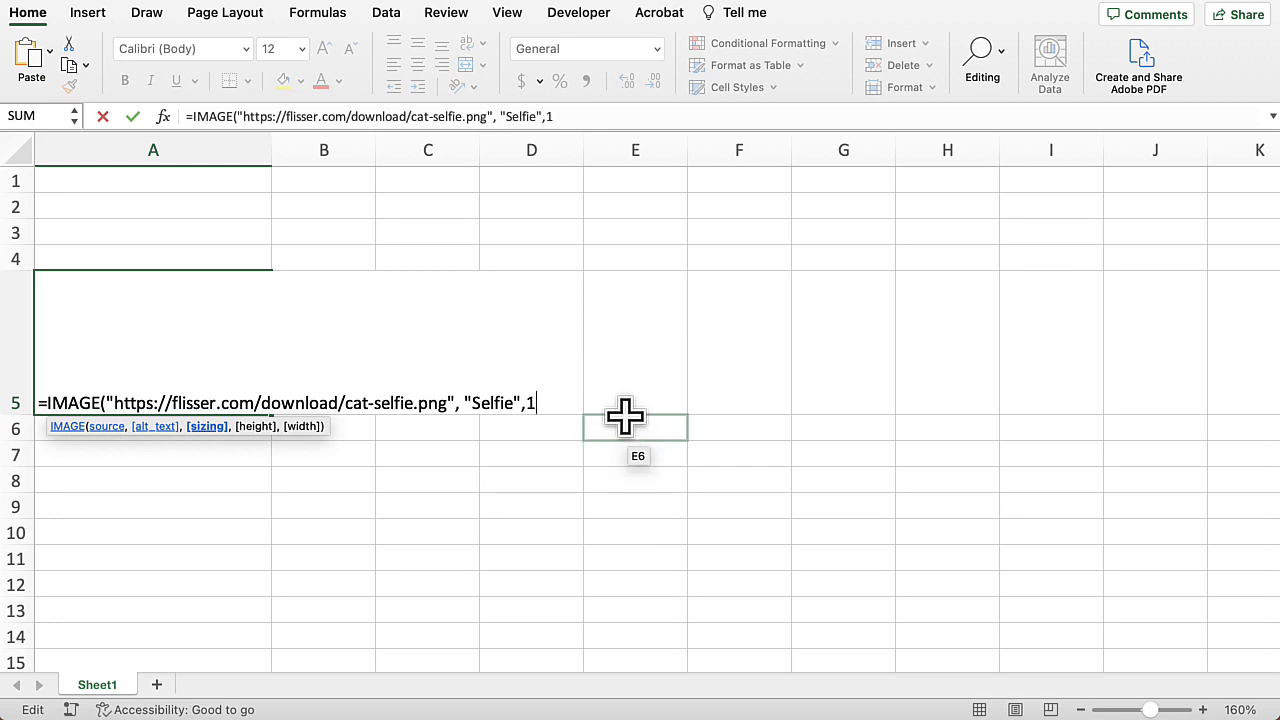
type(")")
key("Return")
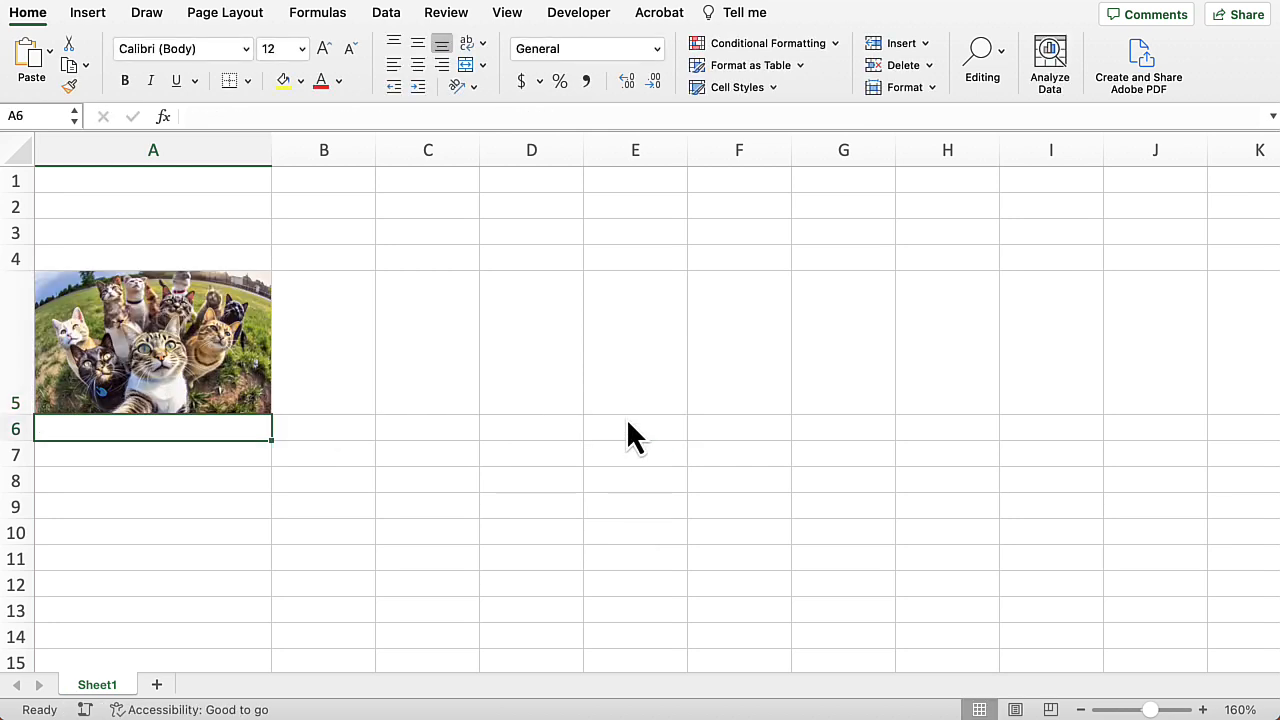
Step: Resize column A and row 5 larger, then slightly smaller, around the filled image
left_click_drag(271, 155, 386, 145)
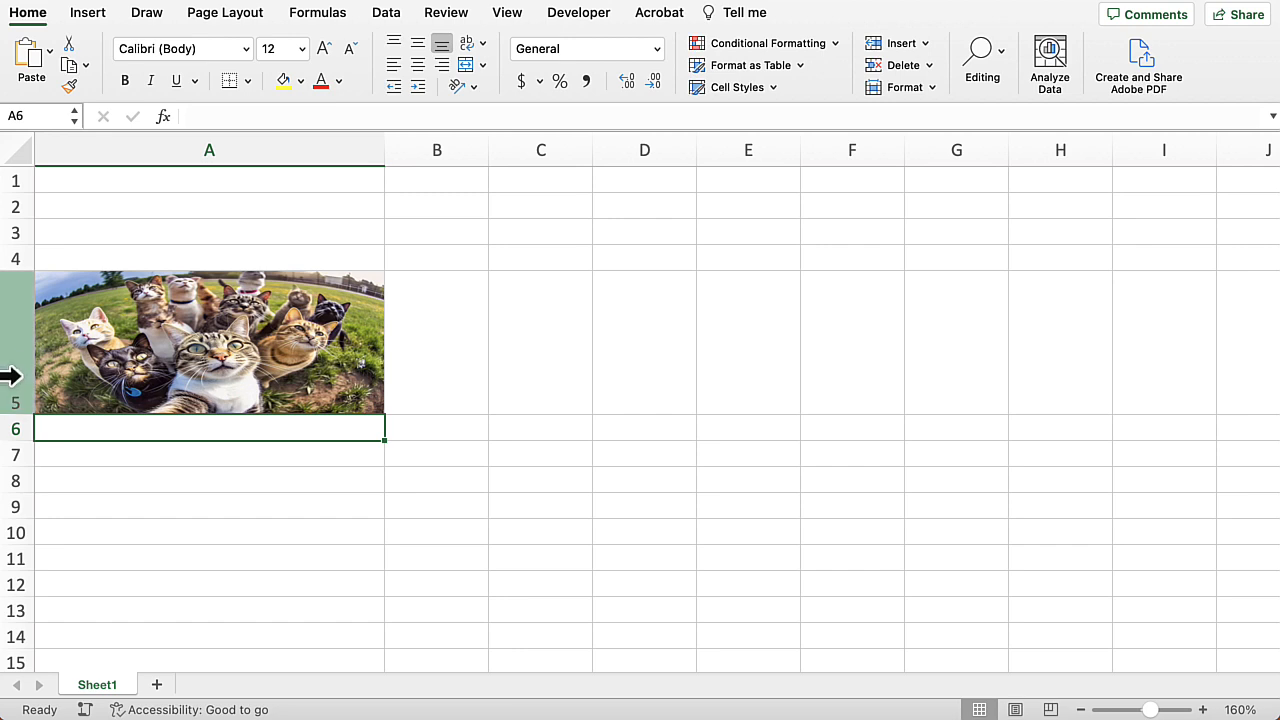
left_click_drag(19, 418, 24, 540)
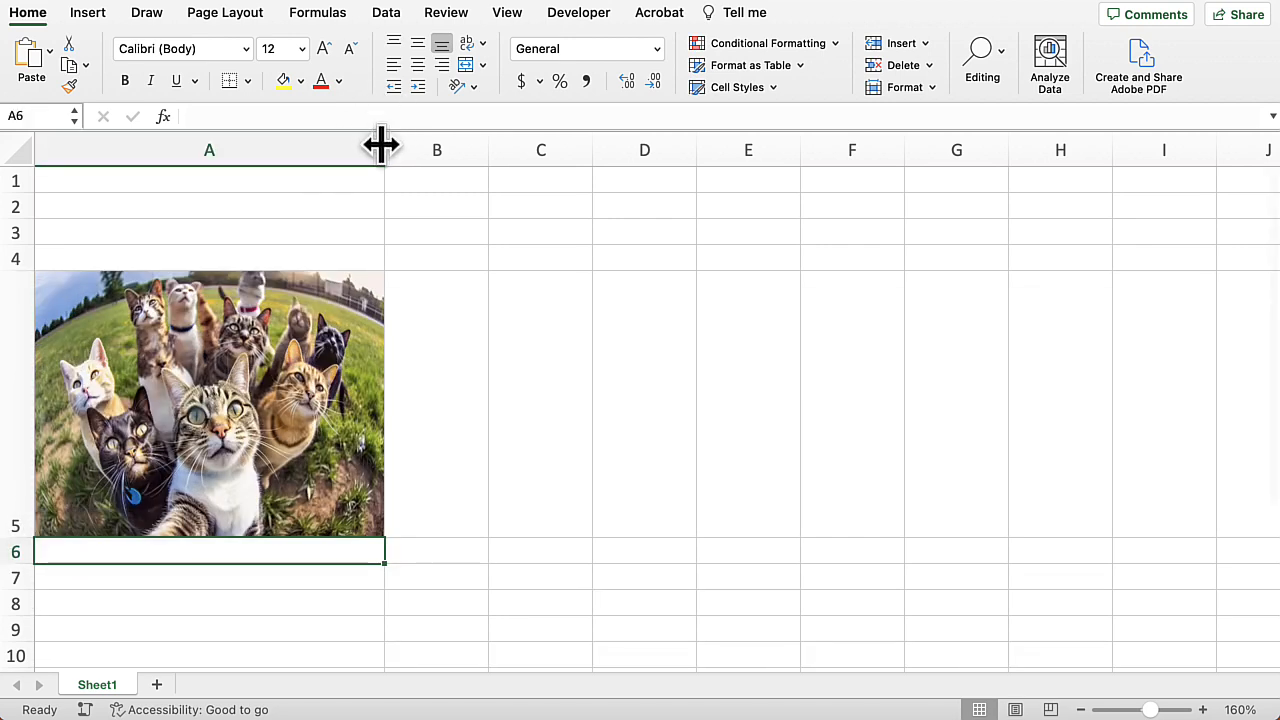
mouse_move(383, 149)
left_mouse_down()
mouse_move(323, 149)
mouse_move(383, 149)
left_mouse_up()
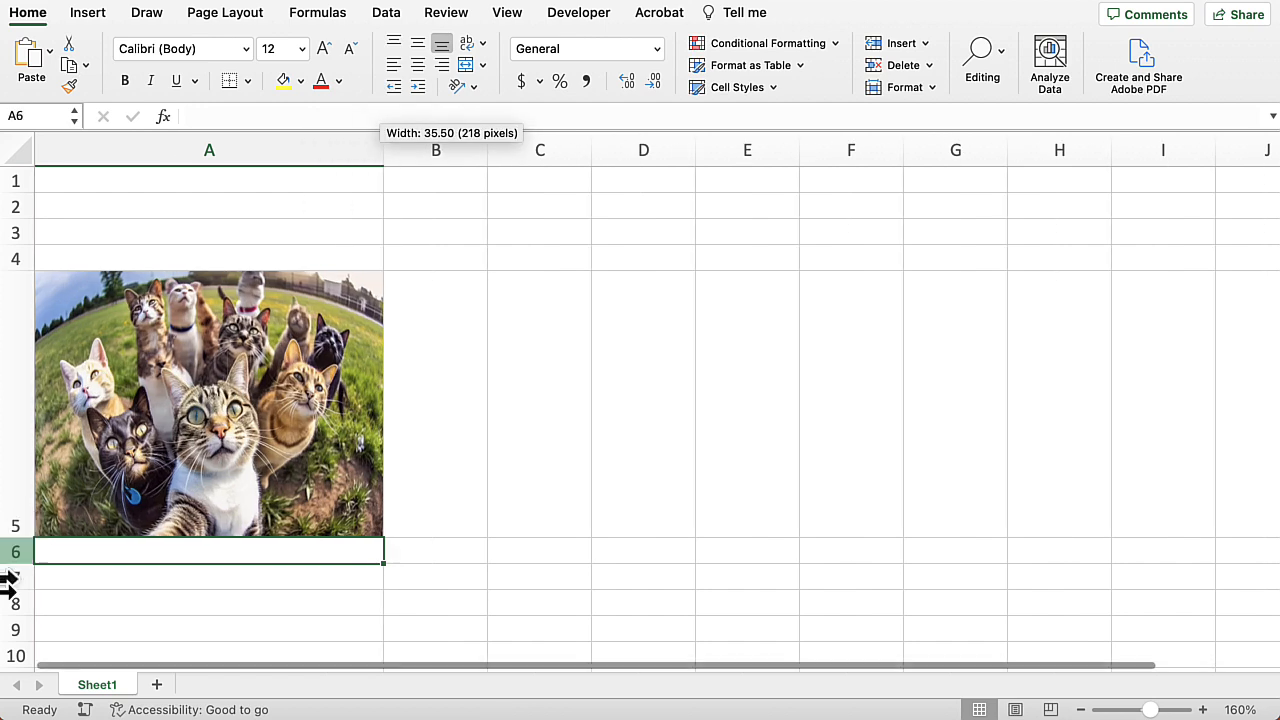
left_click_drag(20, 538, 16, 465)
left_click_drag(385, 136, 337, 140)
Step: Change the IMAGE formula's sizing argument in A5 to 2 (Original size)
left_click(251, 363)
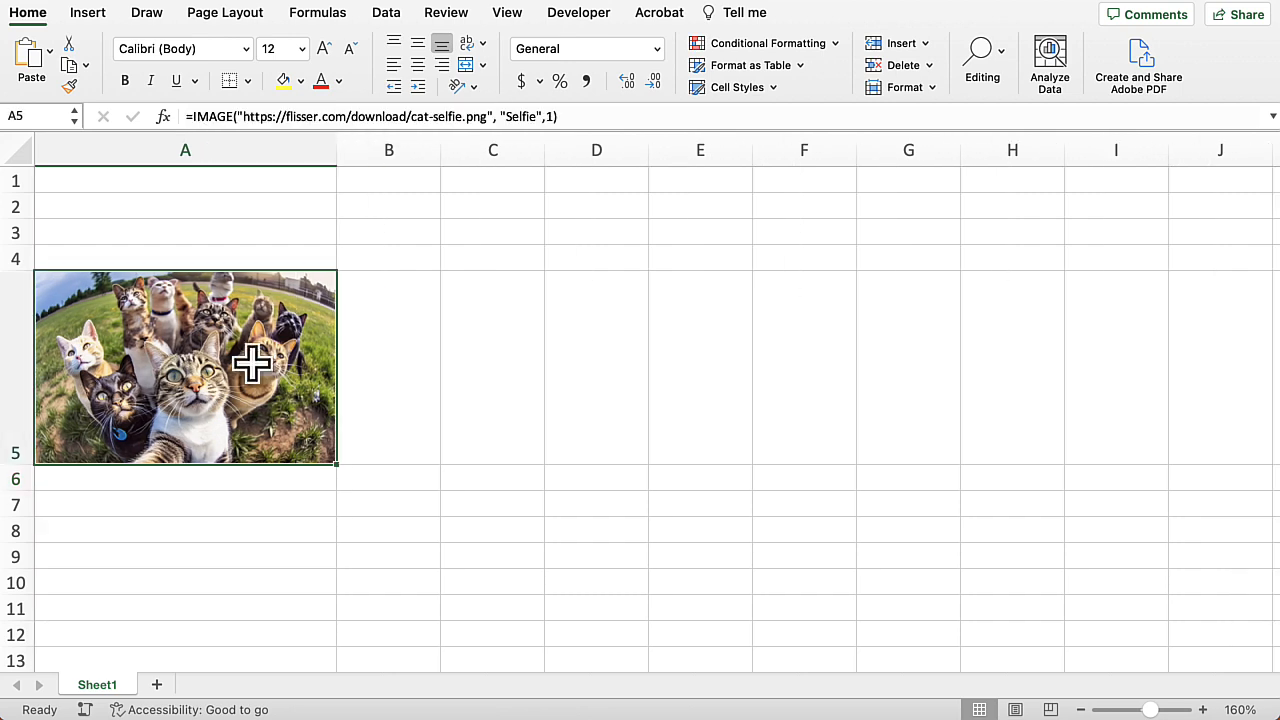
double_click(291, 378)
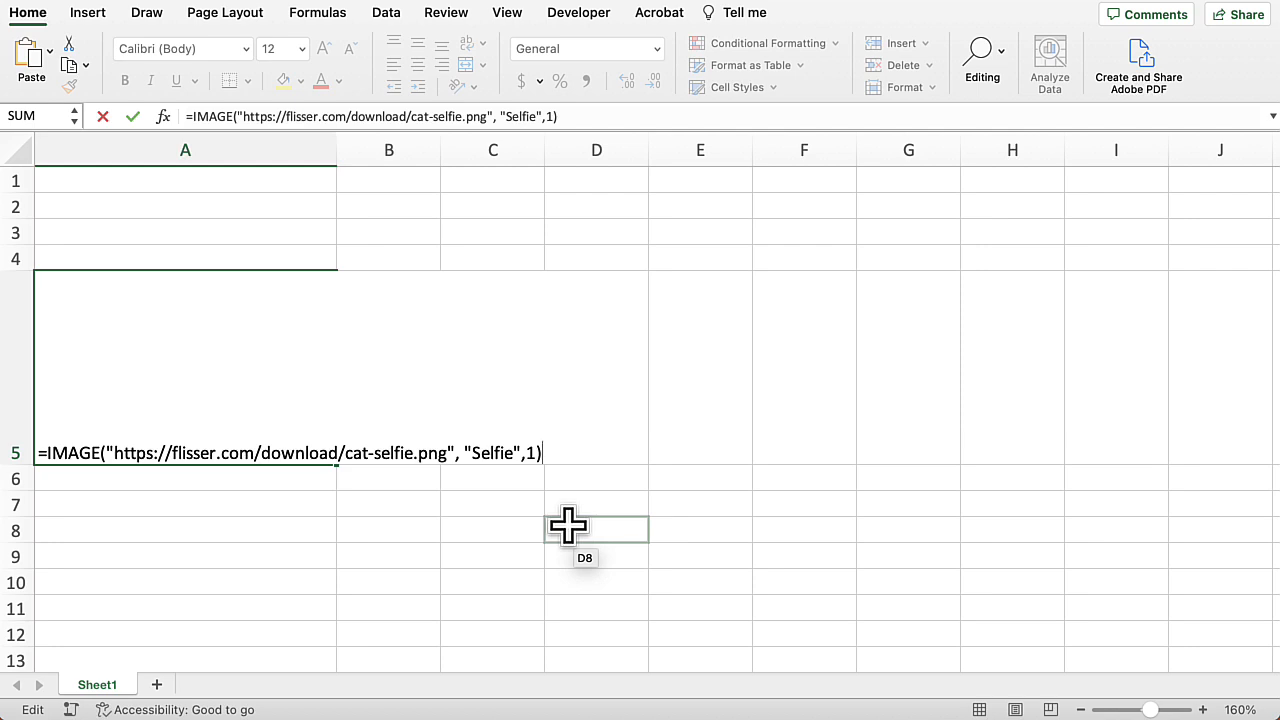
key("BackSpace")
key("BackSpace")
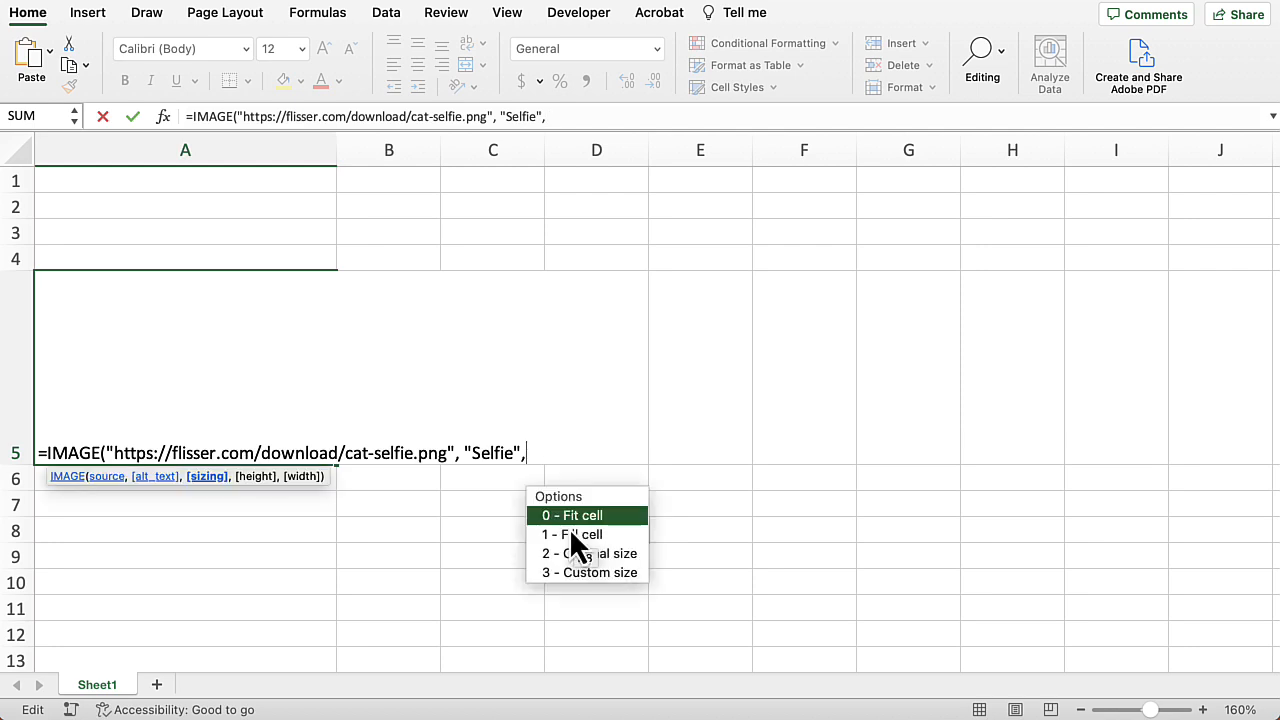
type("2)")
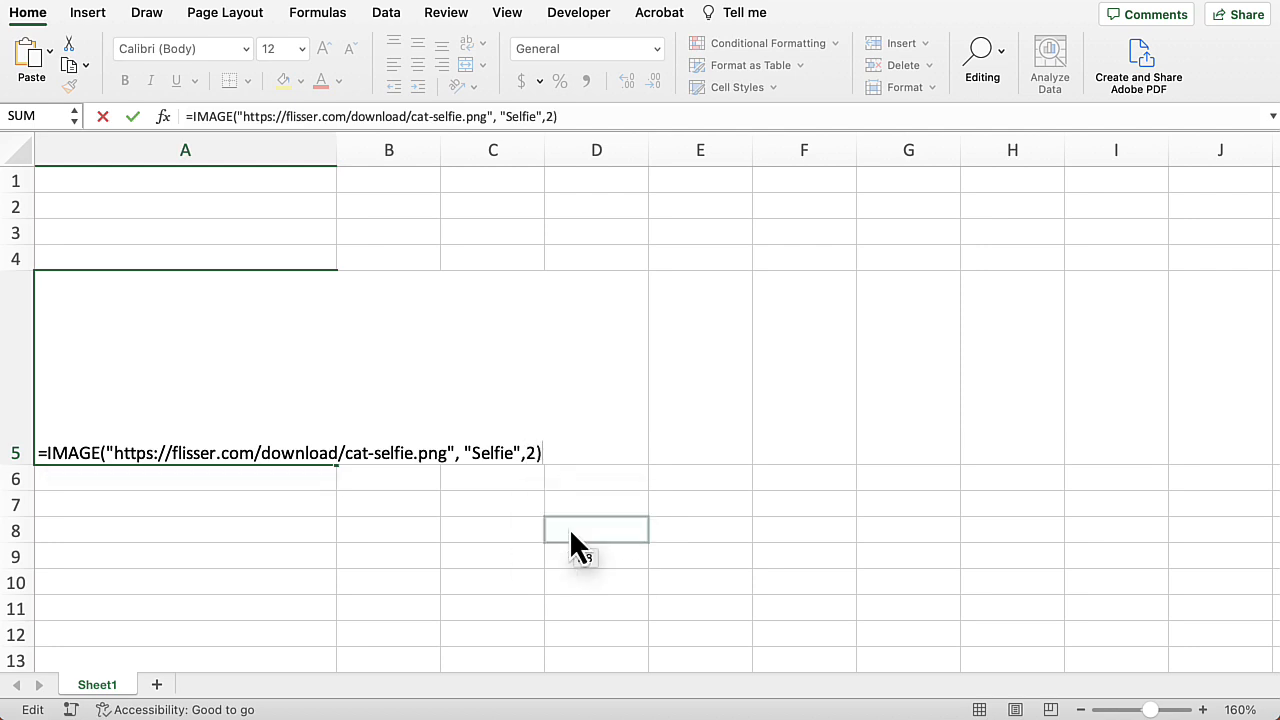
key("Return")
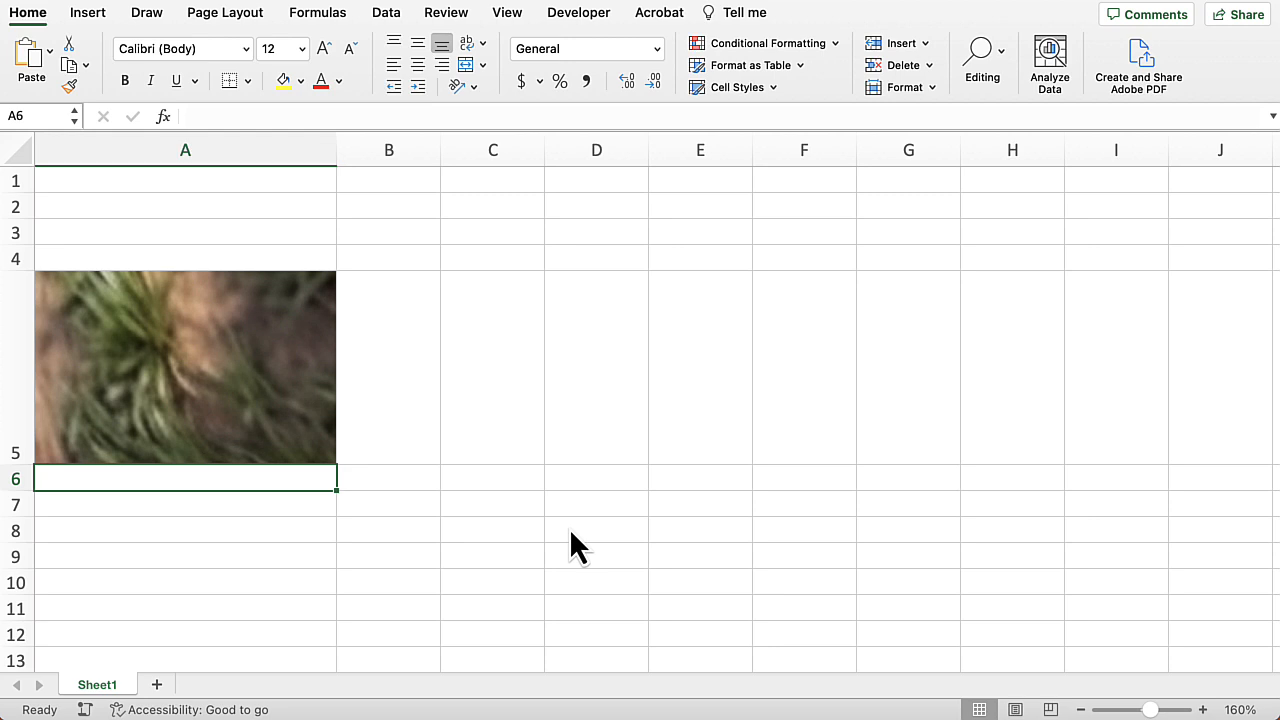
left_click(282, 348)
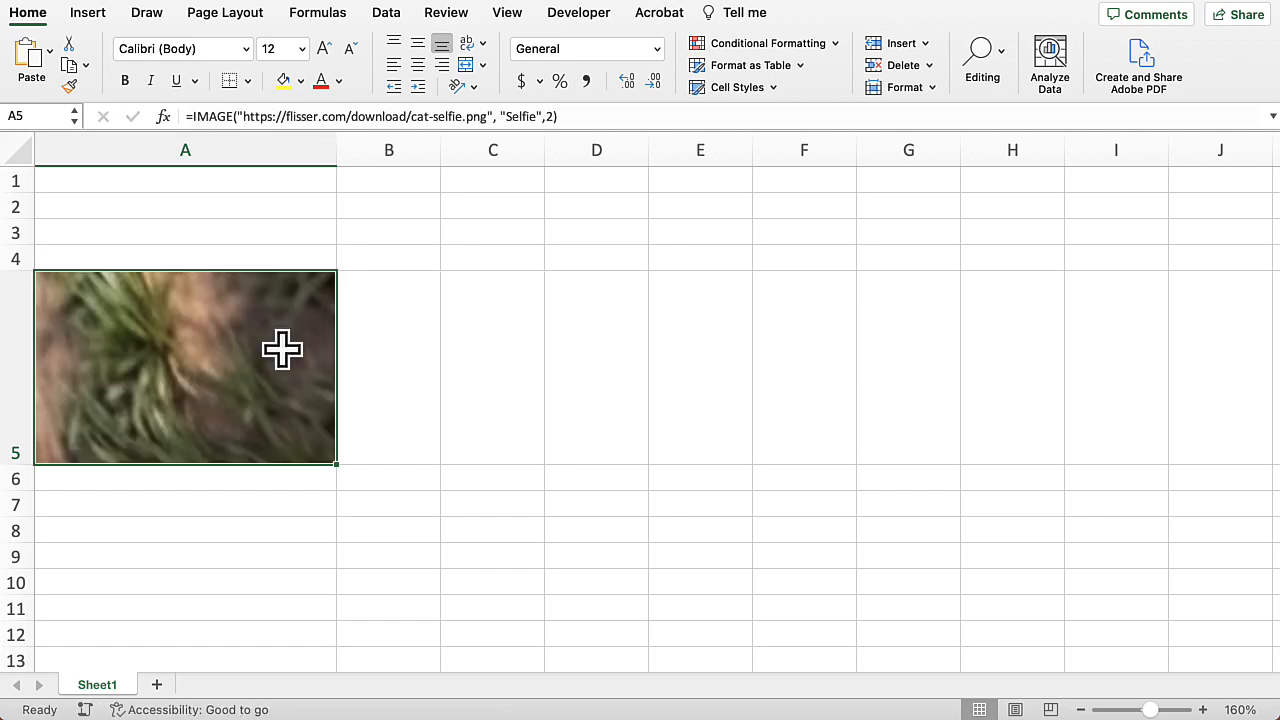
Step: Change the IMAGE formula in A5 to sizing 3 (Custom size) with height 852 and width 1344
double_click(281, 360)
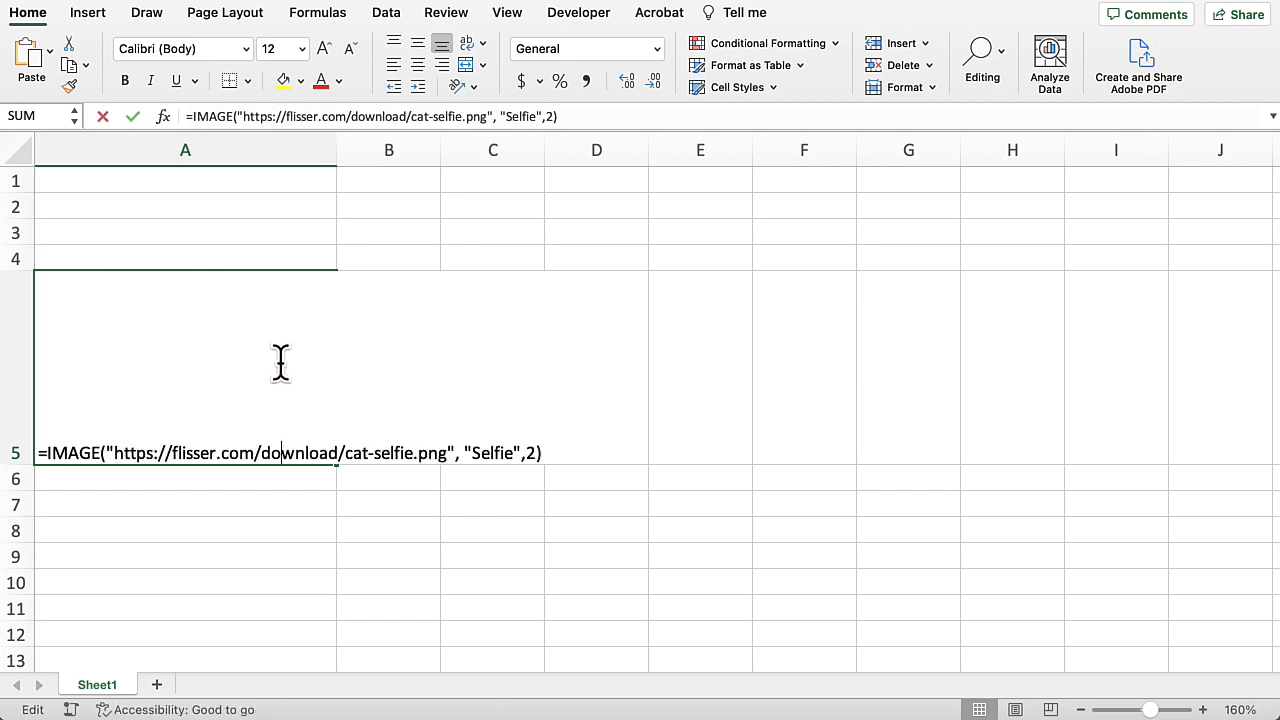
left_click(541, 453)
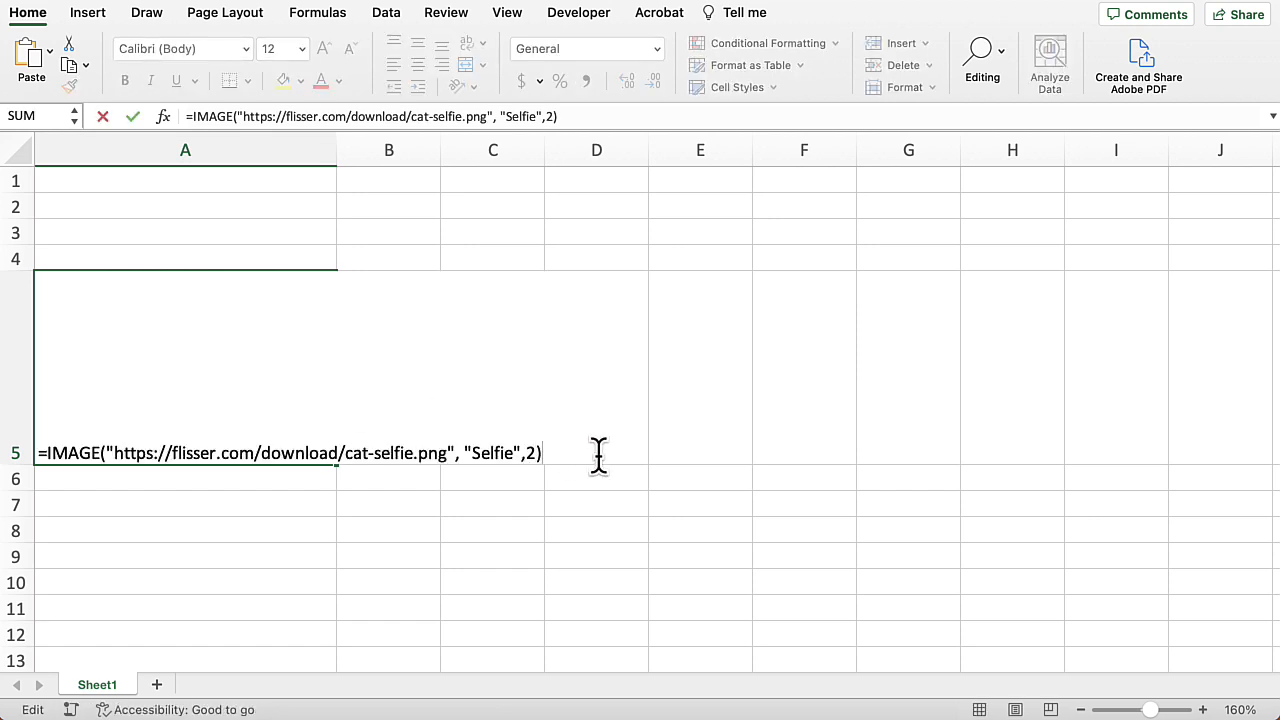
key("BackSpace")
key("BackSpace")
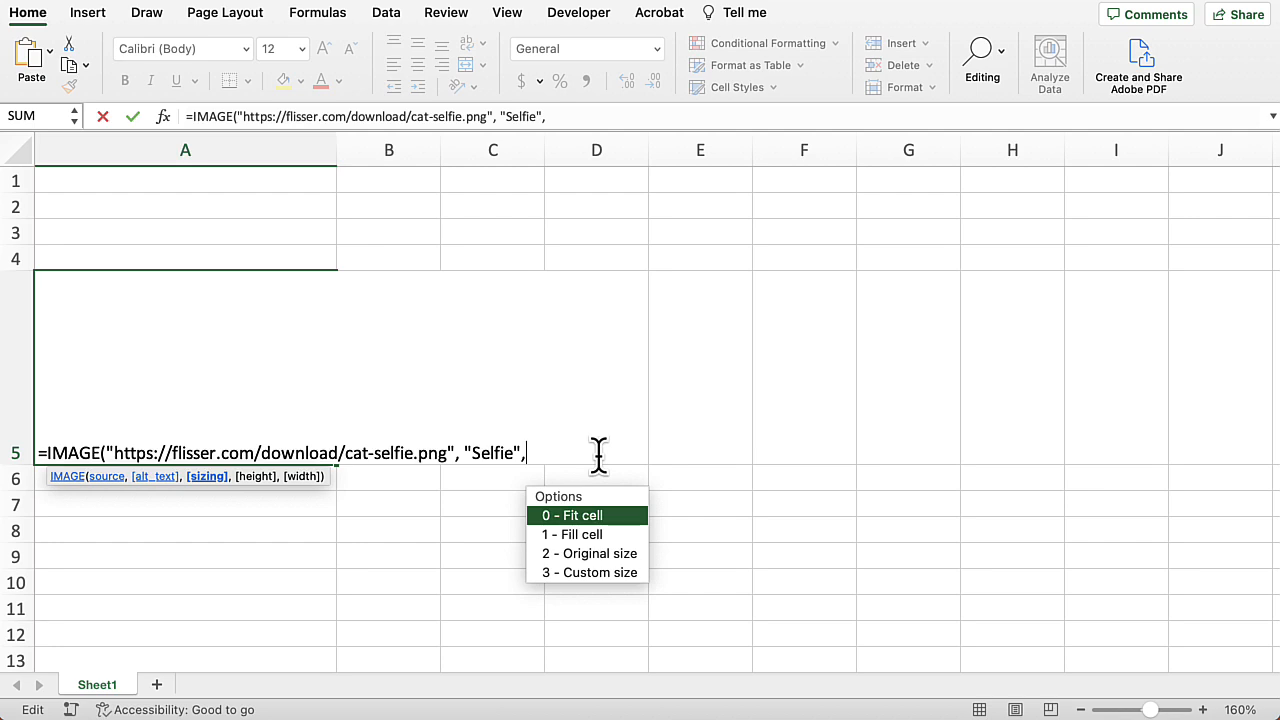
key("Down")
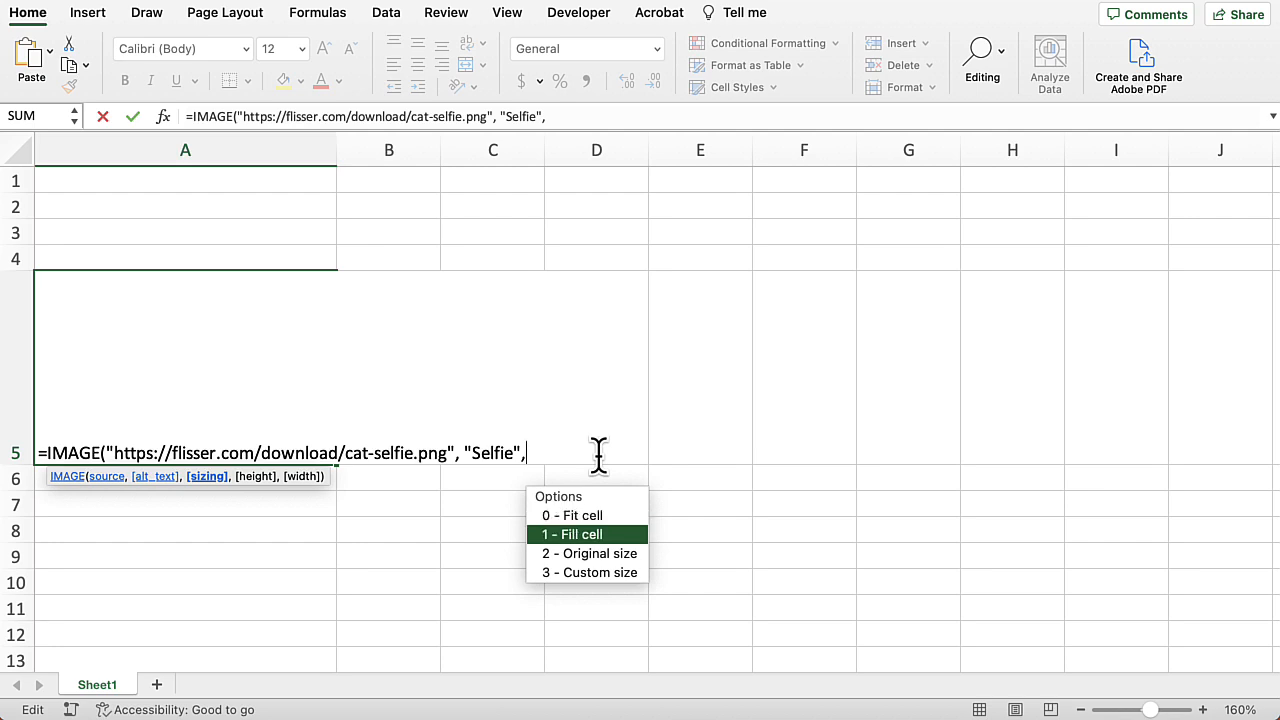
key("Down")
key("Down")
key("Tab")
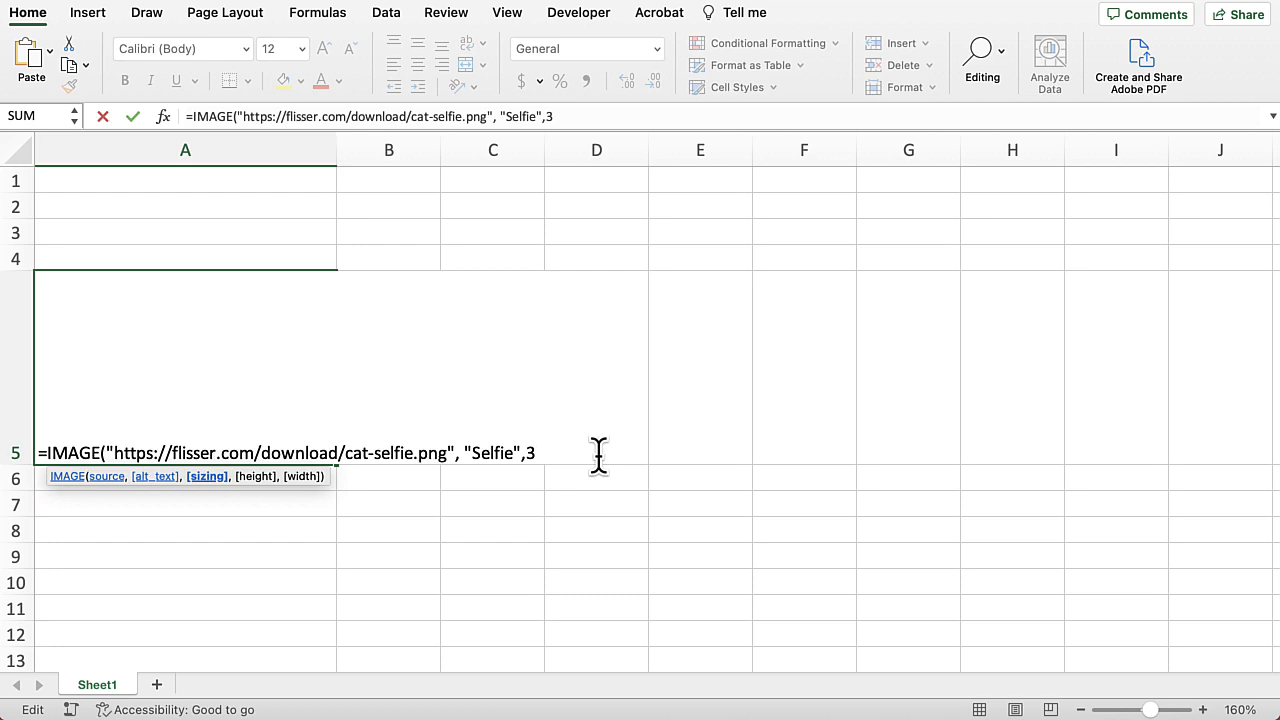
type(",")
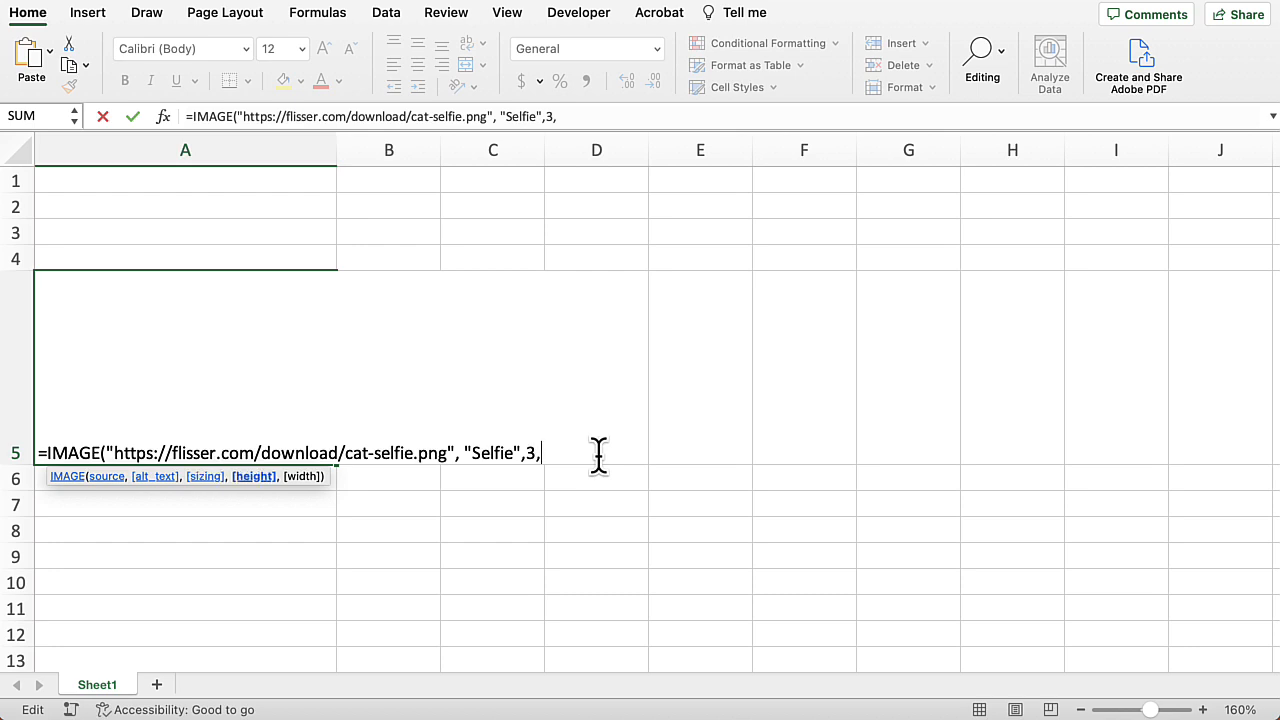
type("852,")
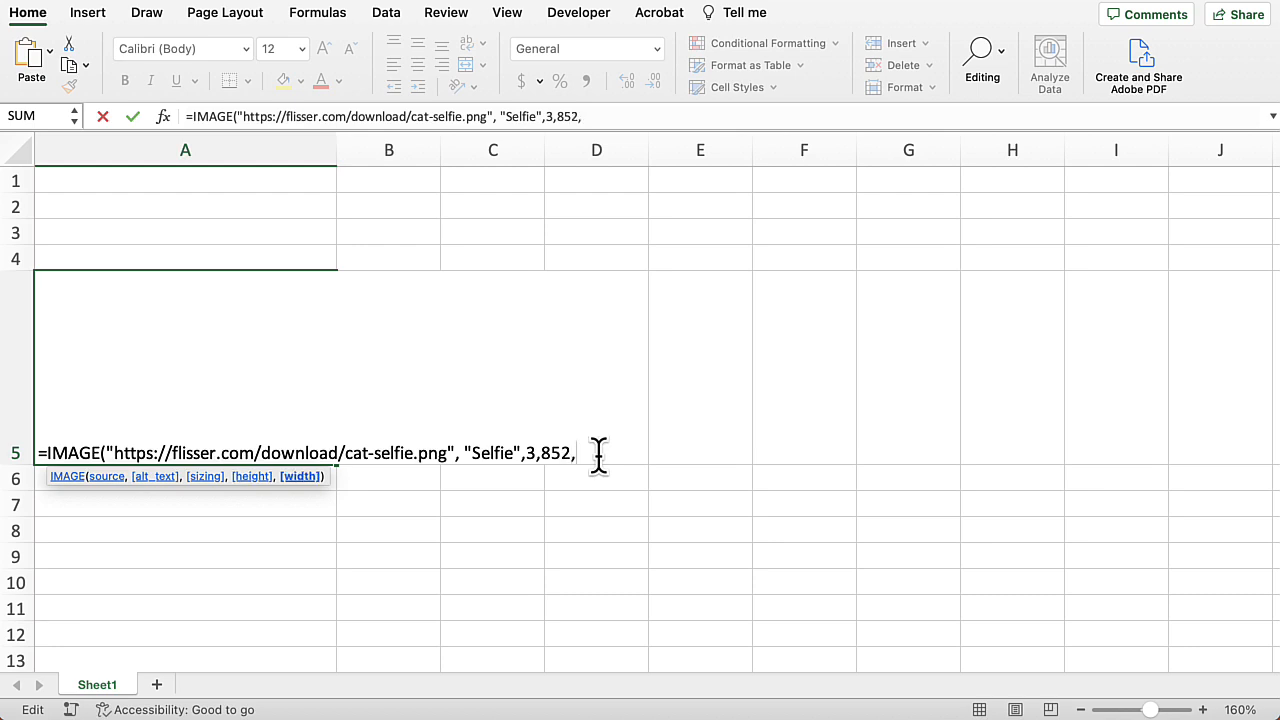
type("1344)")
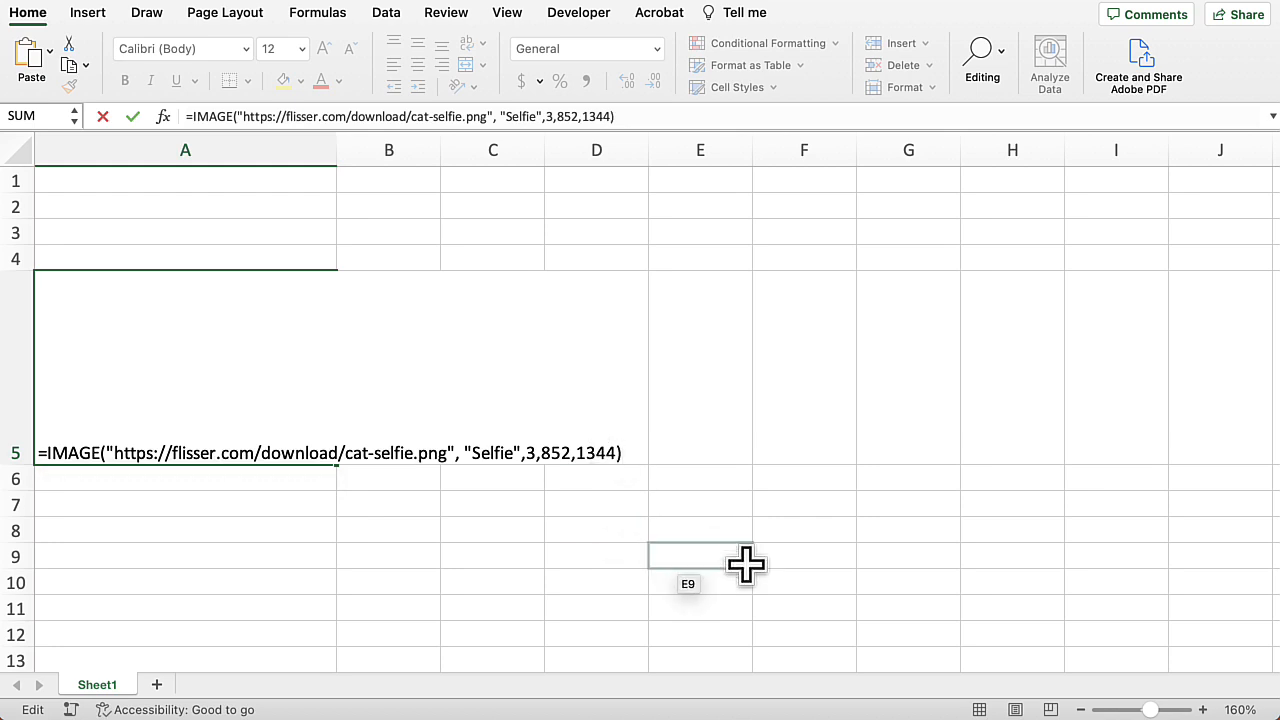
key("Return")
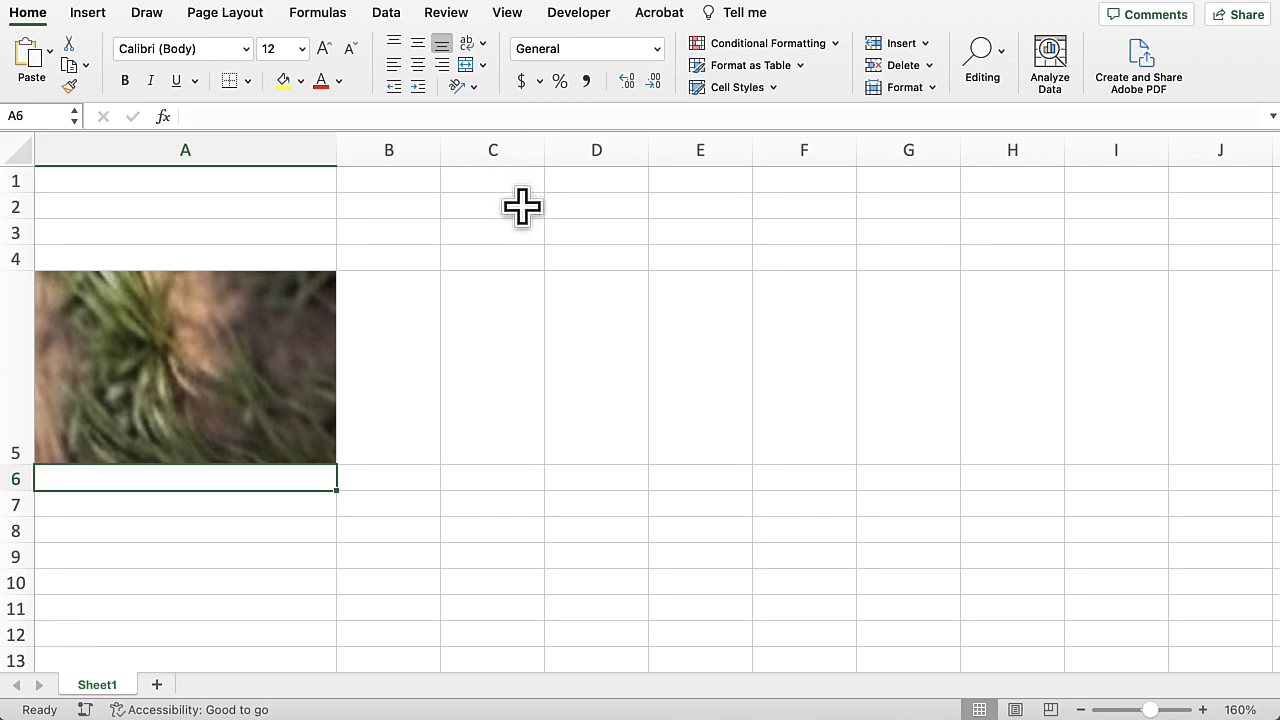
Step: Enter the labels height in D2 and width in D3
left_click(598, 211)
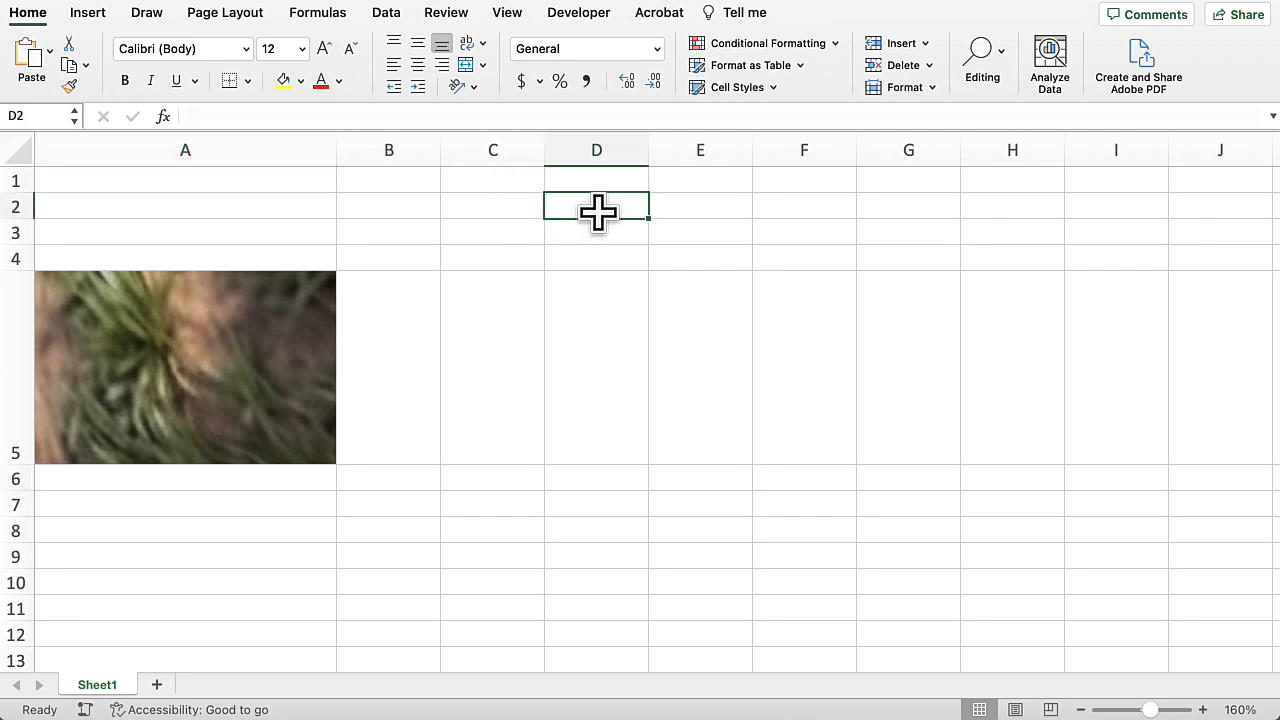
type("height")
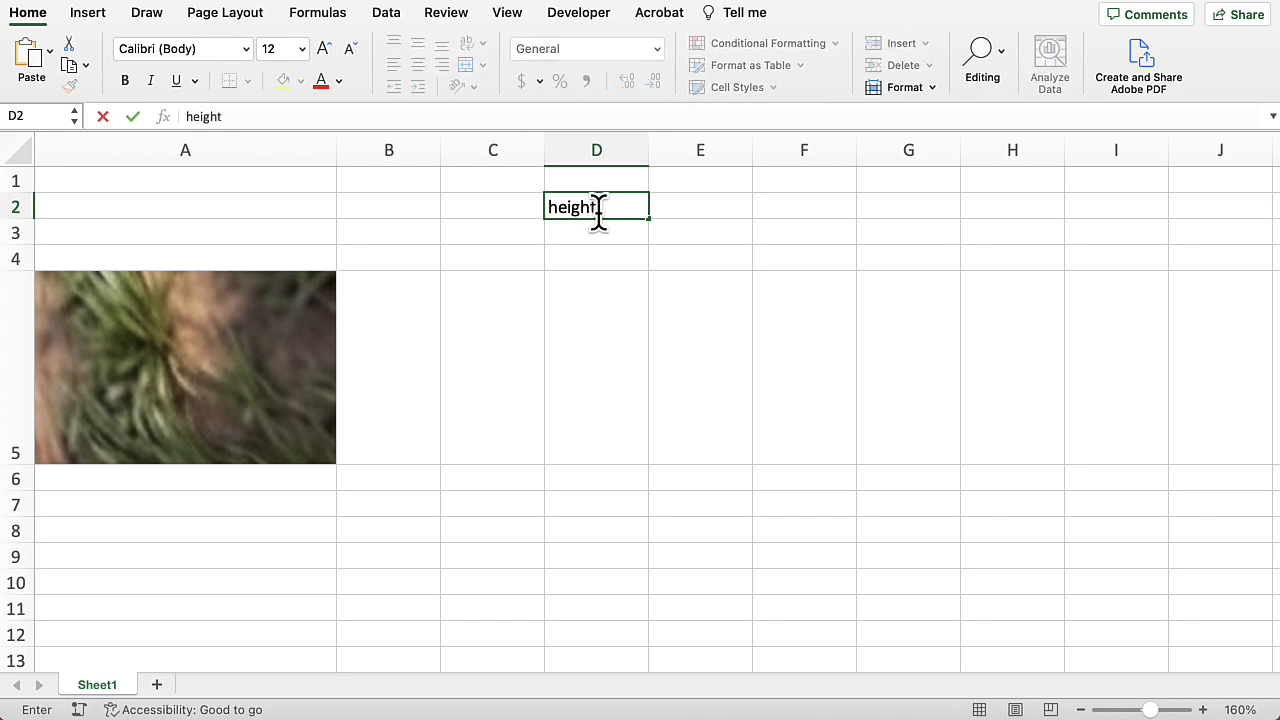
key("Return")
type("width")
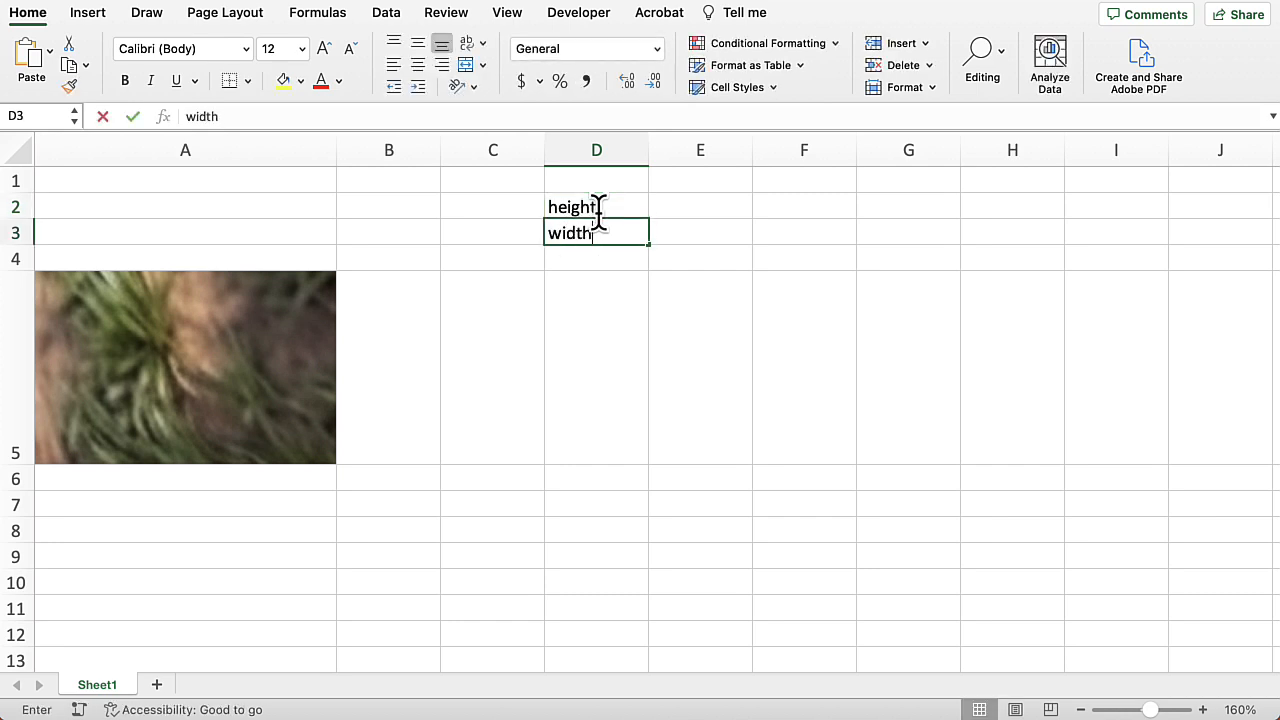
key("Return")
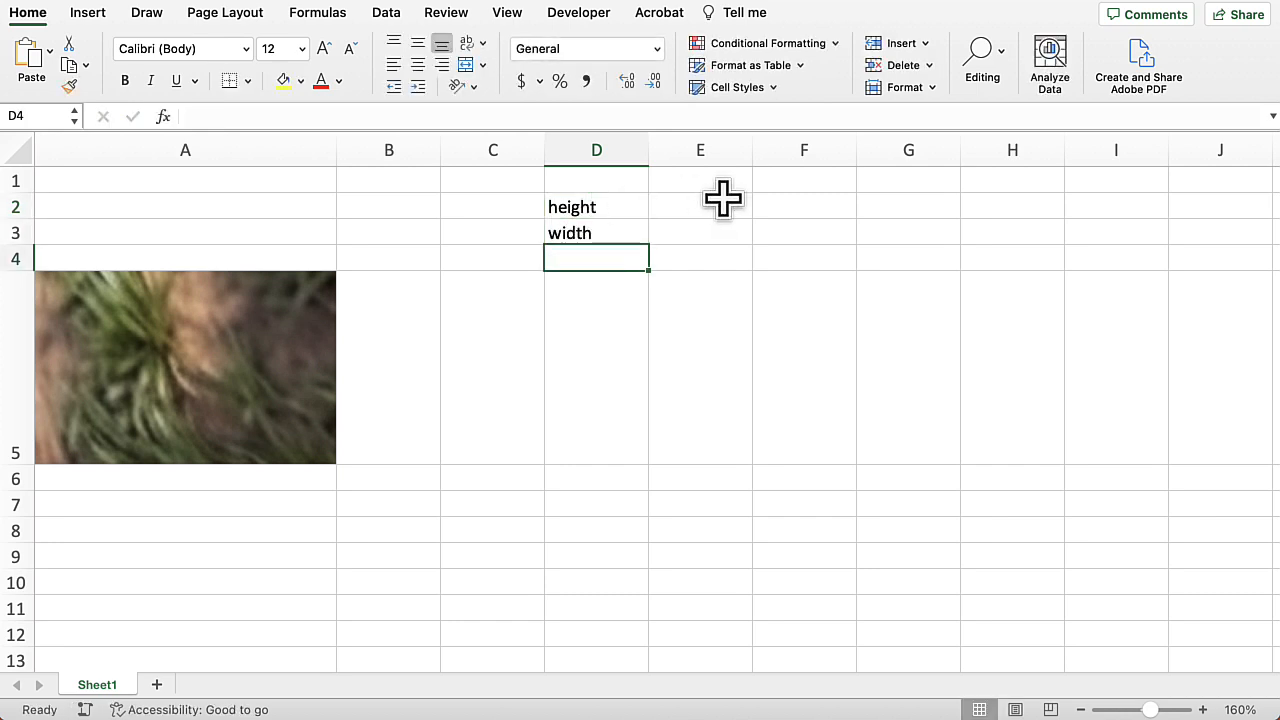
Step: Enter a scale of 100% in F1 and the original dimensions 852 and 1344 in E2 and E3
left_click(800, 180)
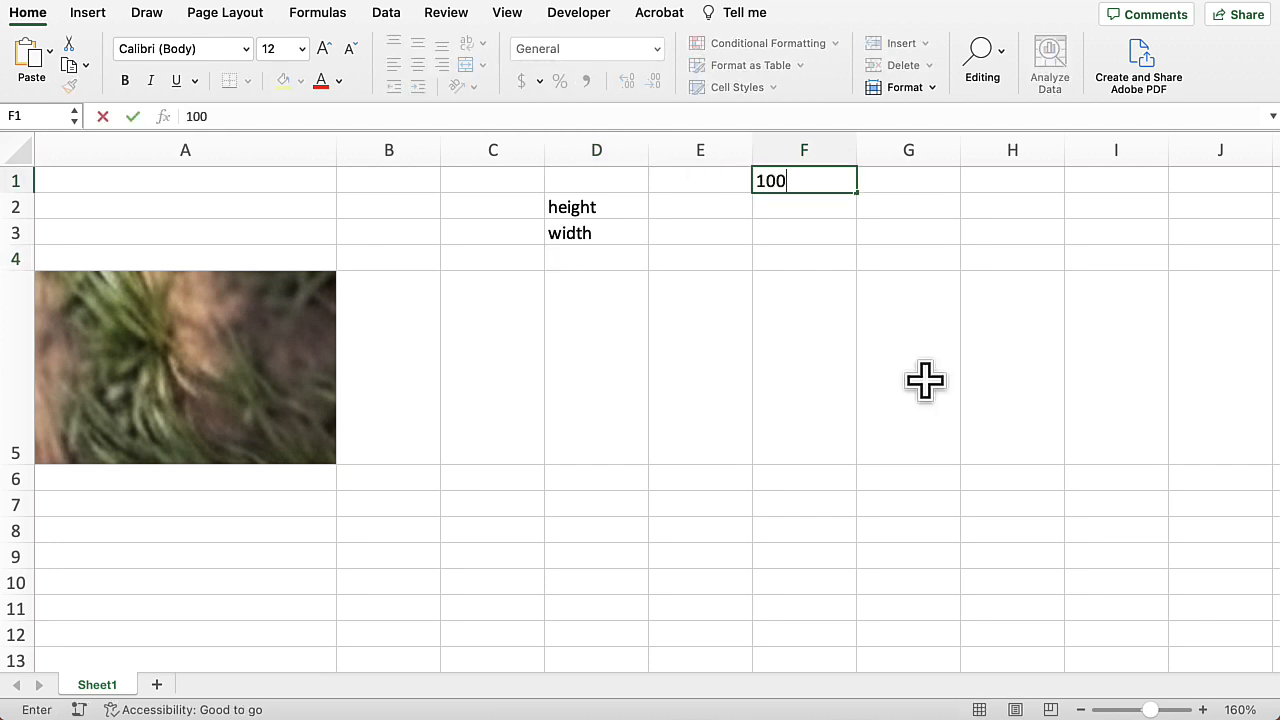
type("%")
key("Return")
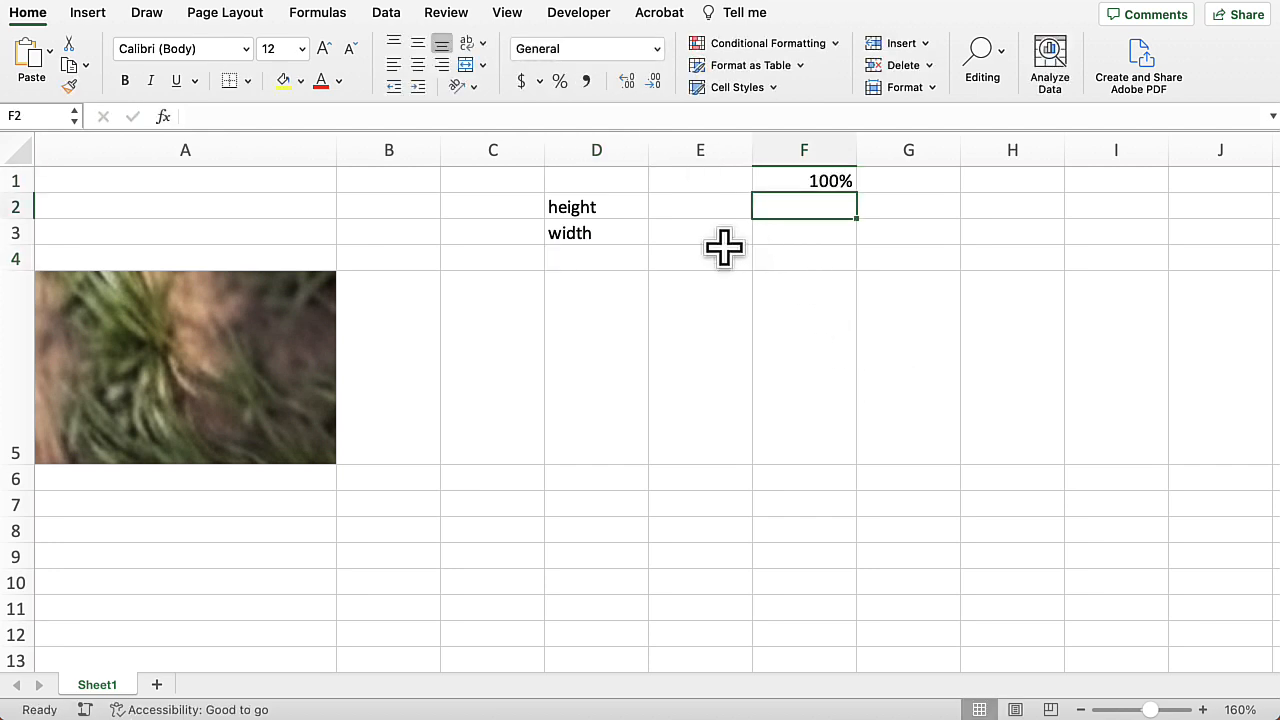
left_click(707, 204)
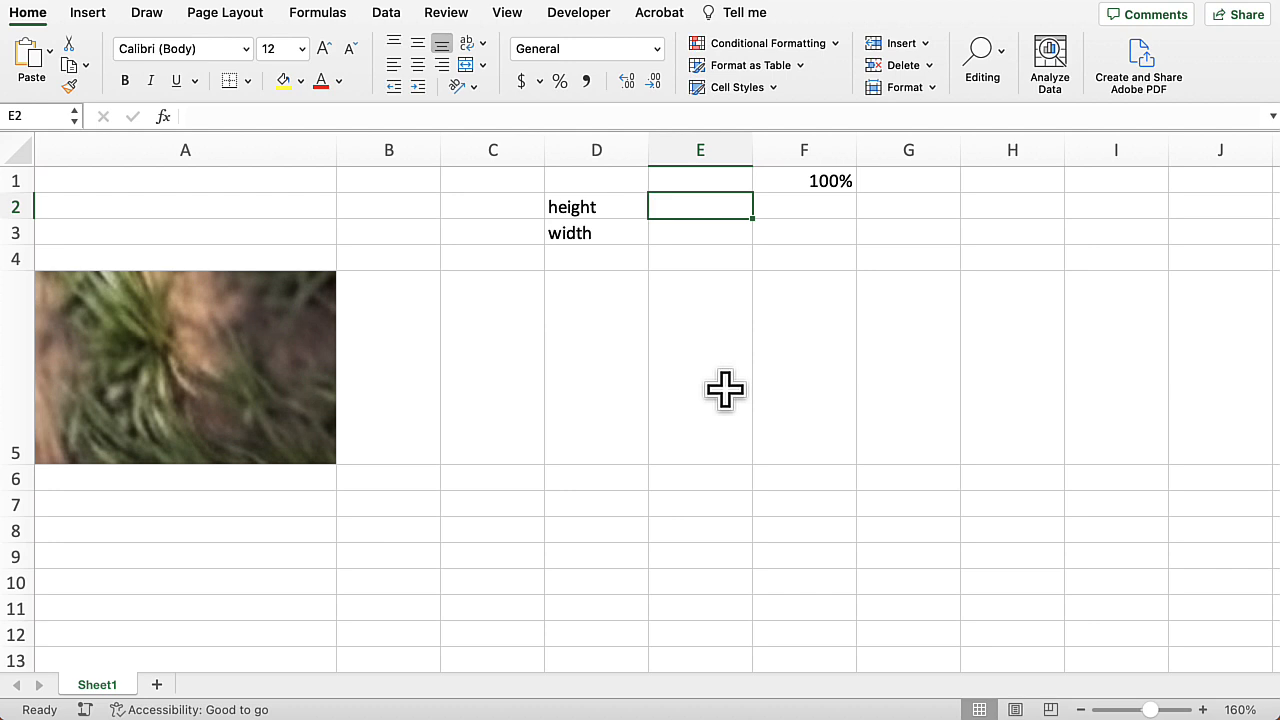
type("852")
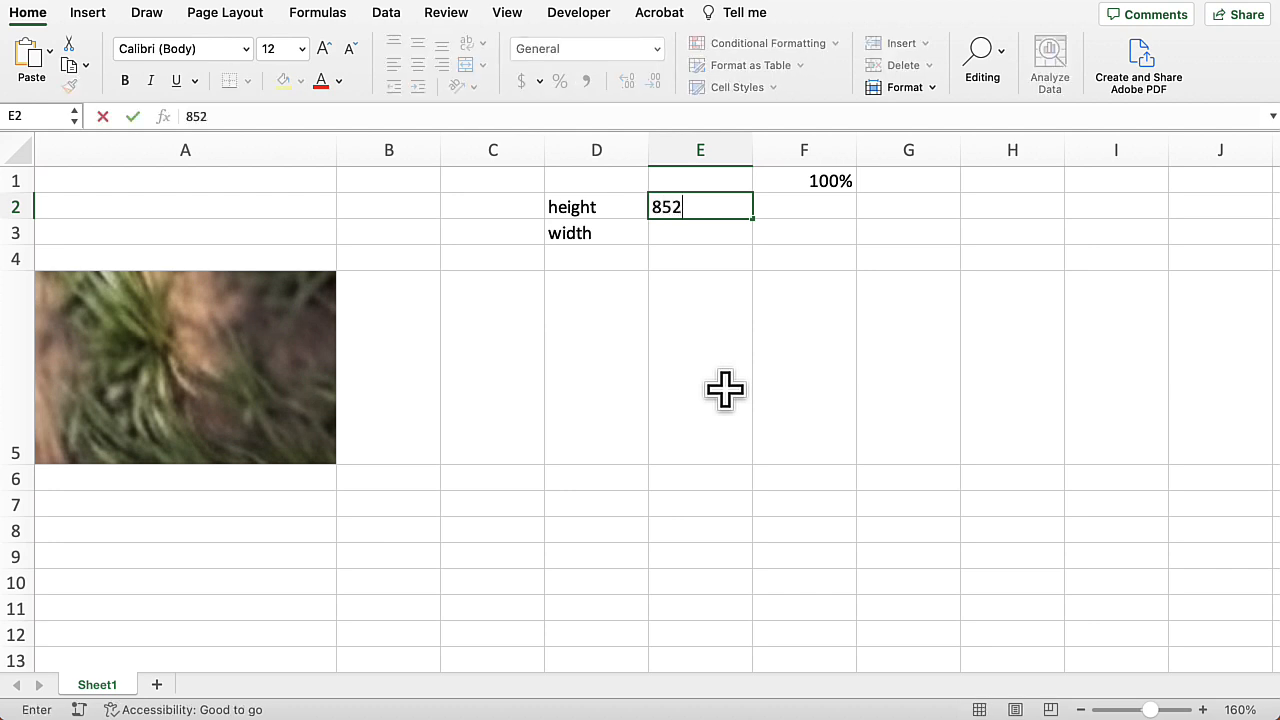
key("Return")
type("1344")
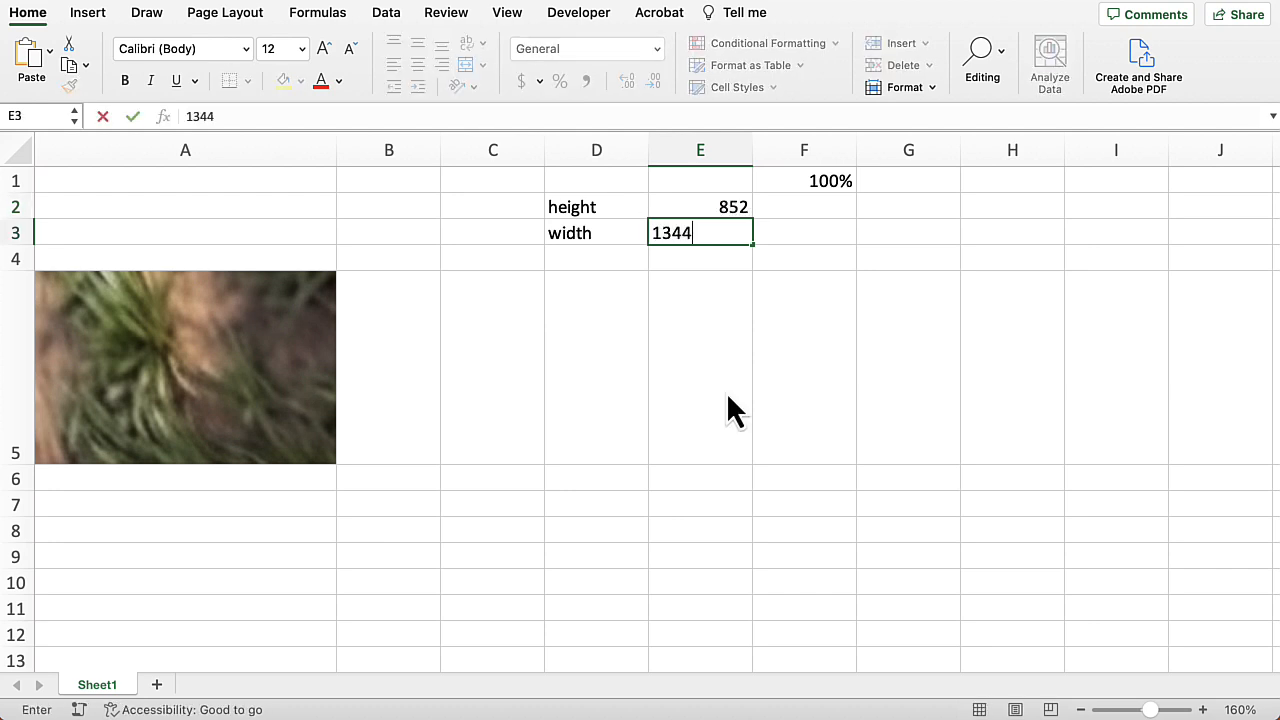
key("Return")
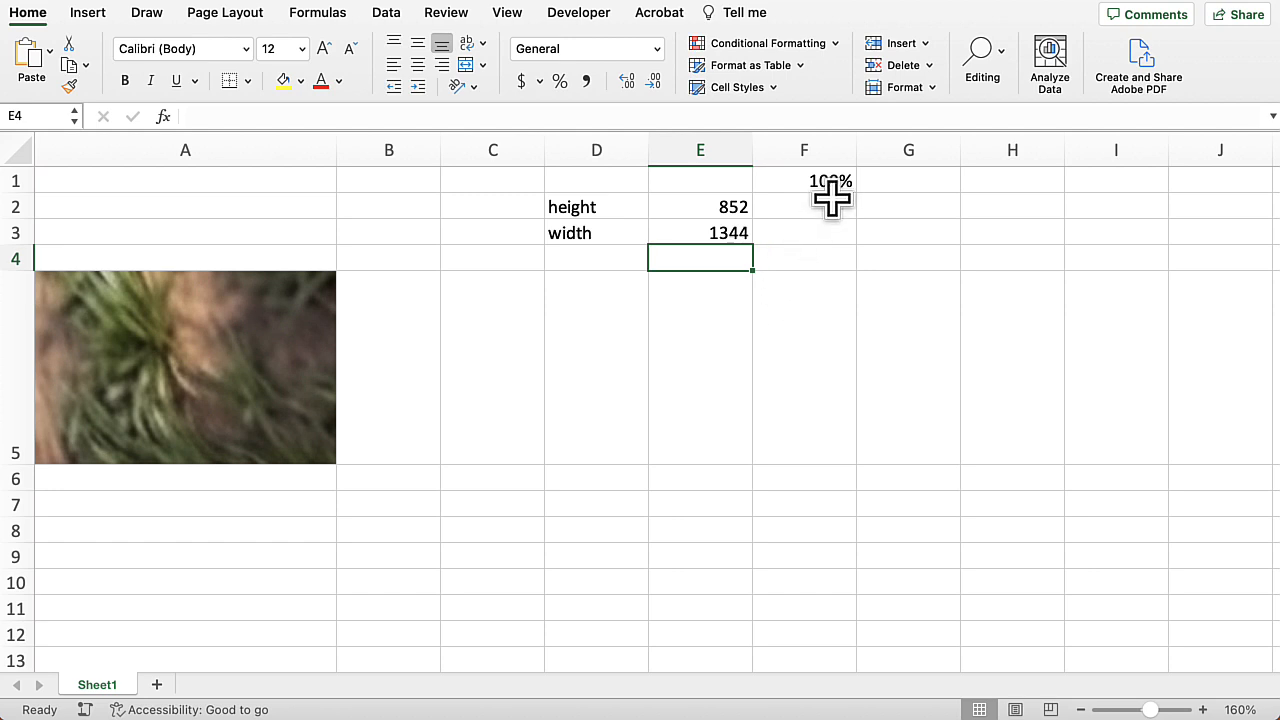
Step: Calculate the scaled height in F2 as =E2*$F$1 and fill it down to F3 for the width
left_click(826, 207)
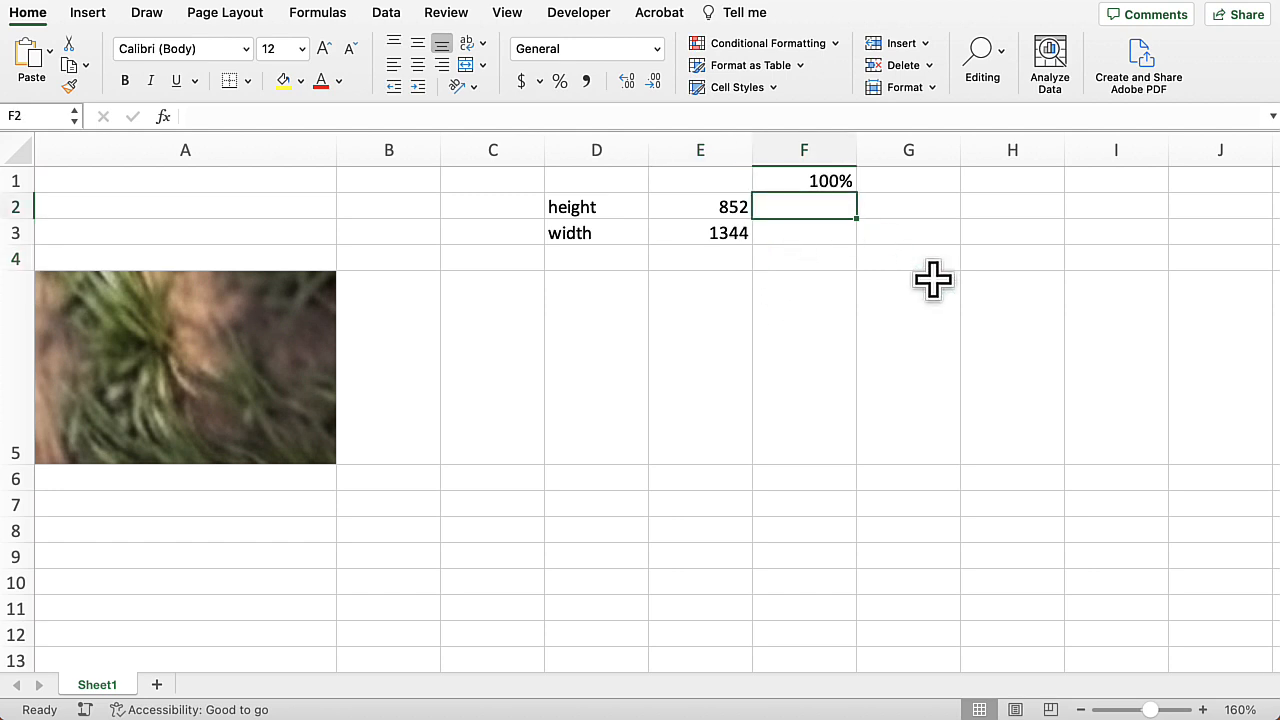
type("=")
left_click(705, 204)
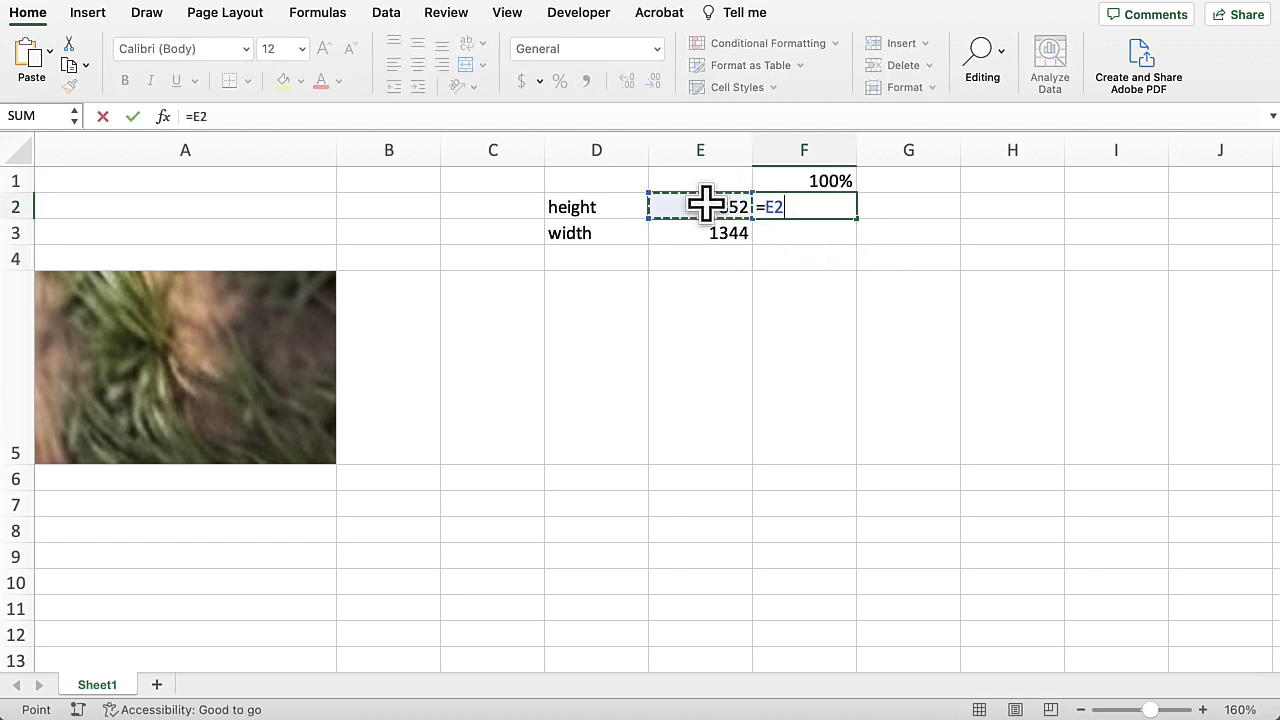
type("*")
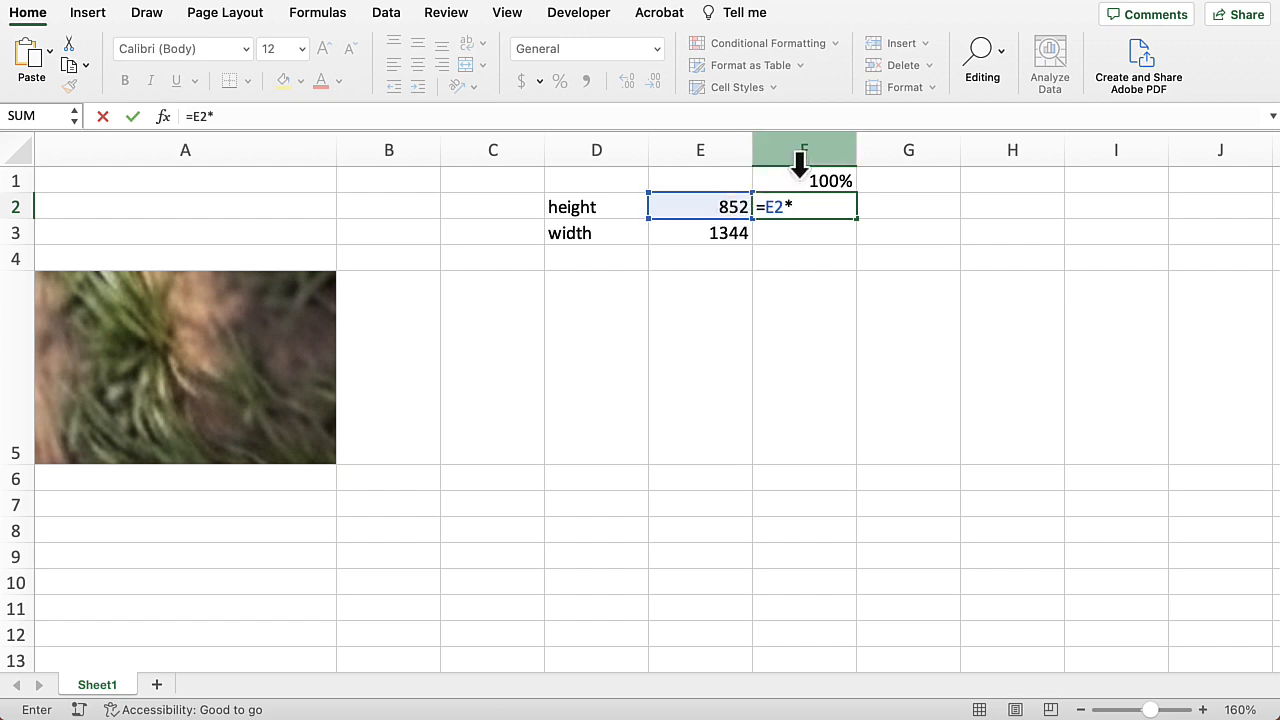
left_click(800, 180)
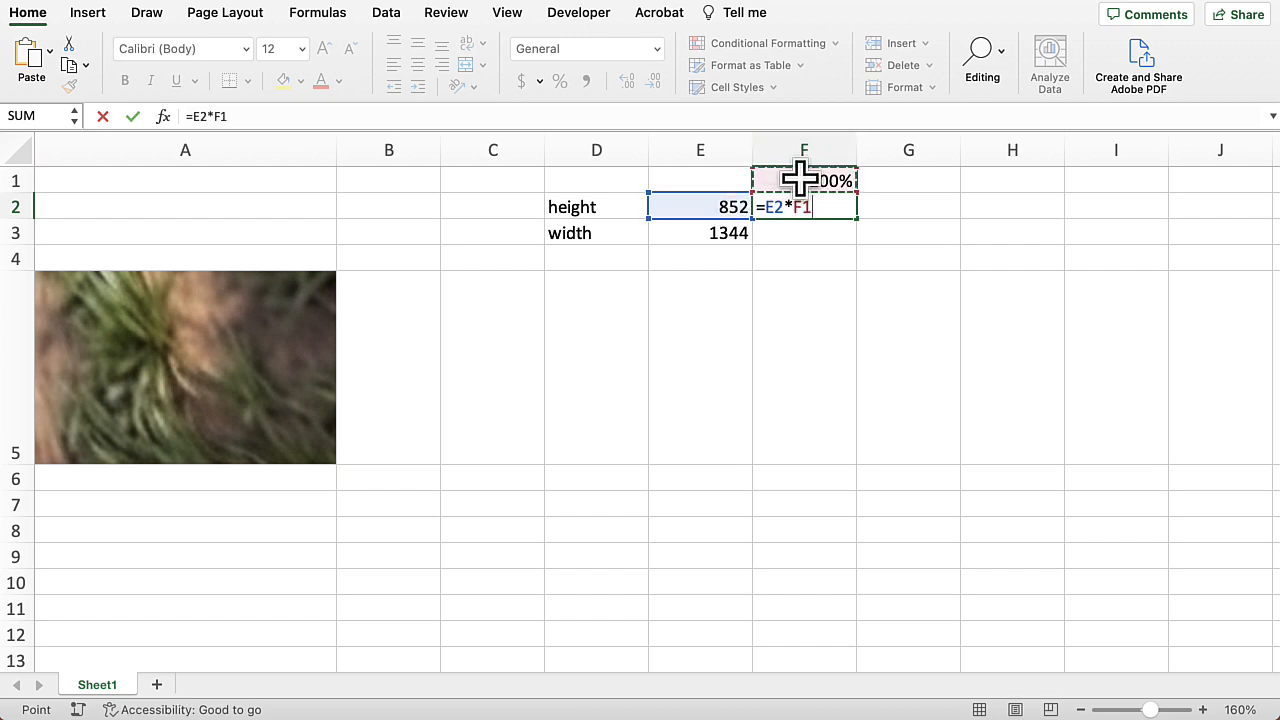
key("super+t")
key("ctrl+Return")
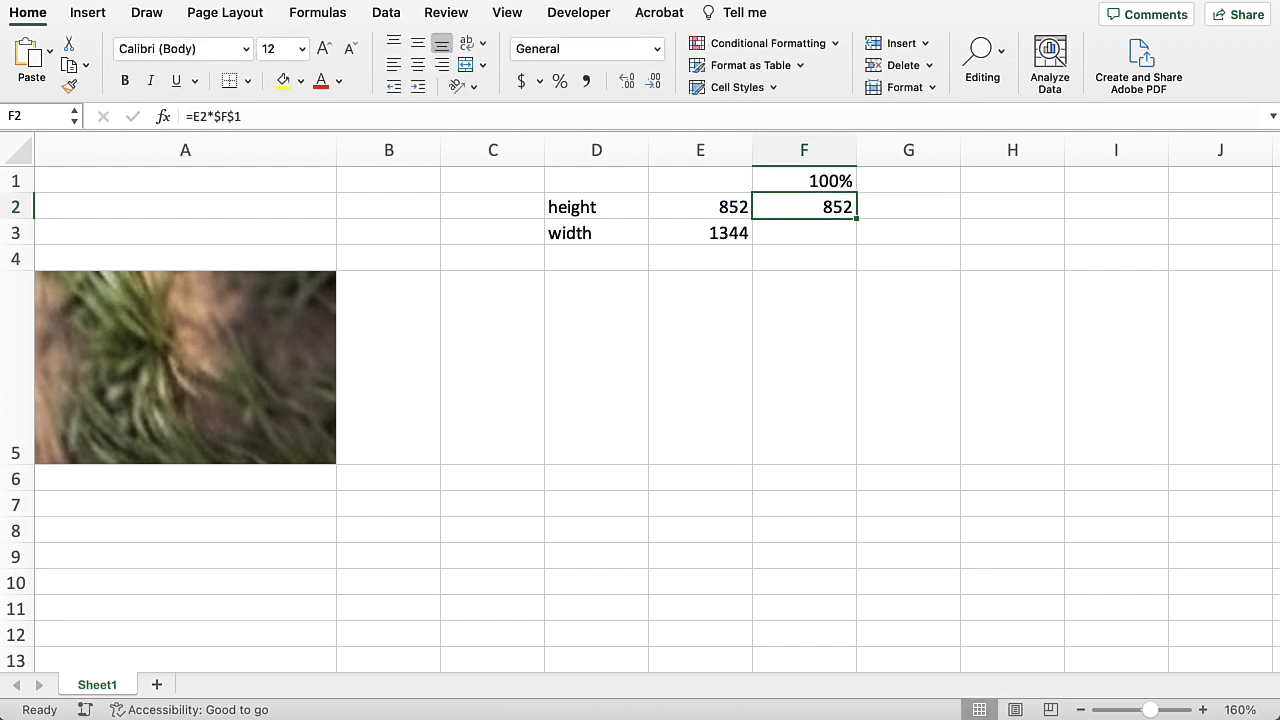
left_click_drag(855, 217, 857, 236)
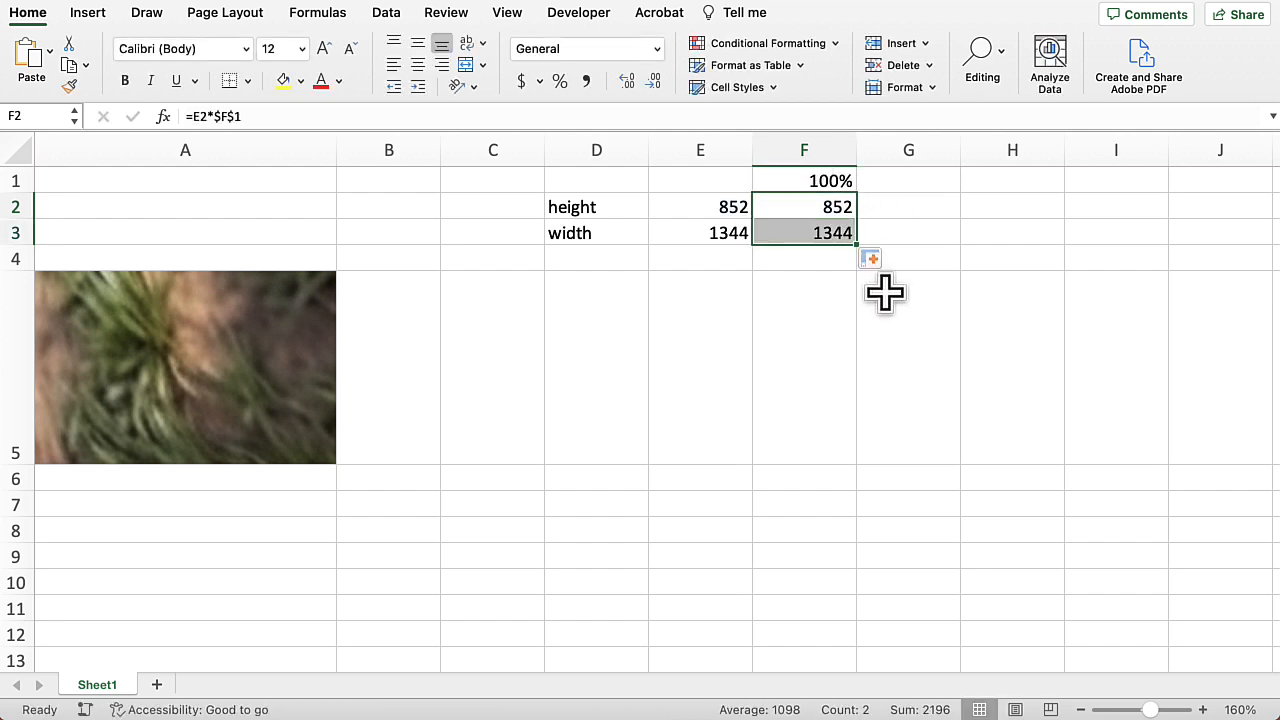
Step: Change the scale percentage in F1 to 50%
left_click(814, 176)
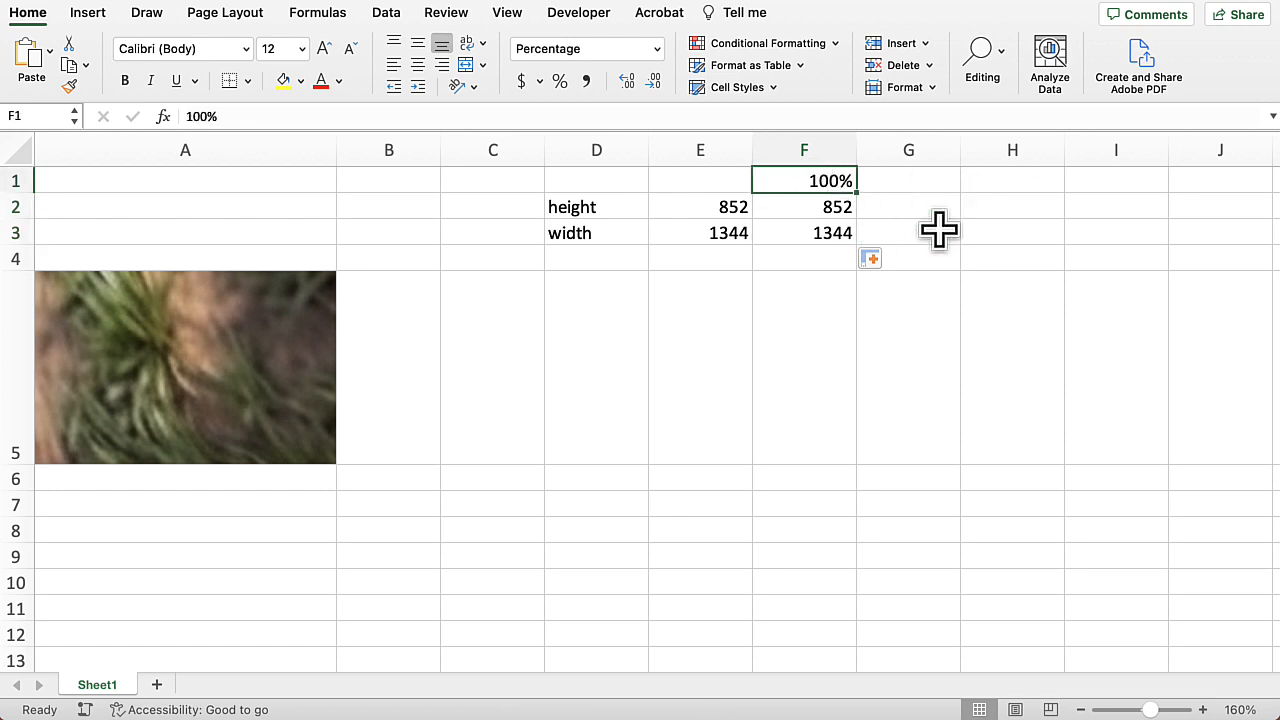
type("50")
key("Return")
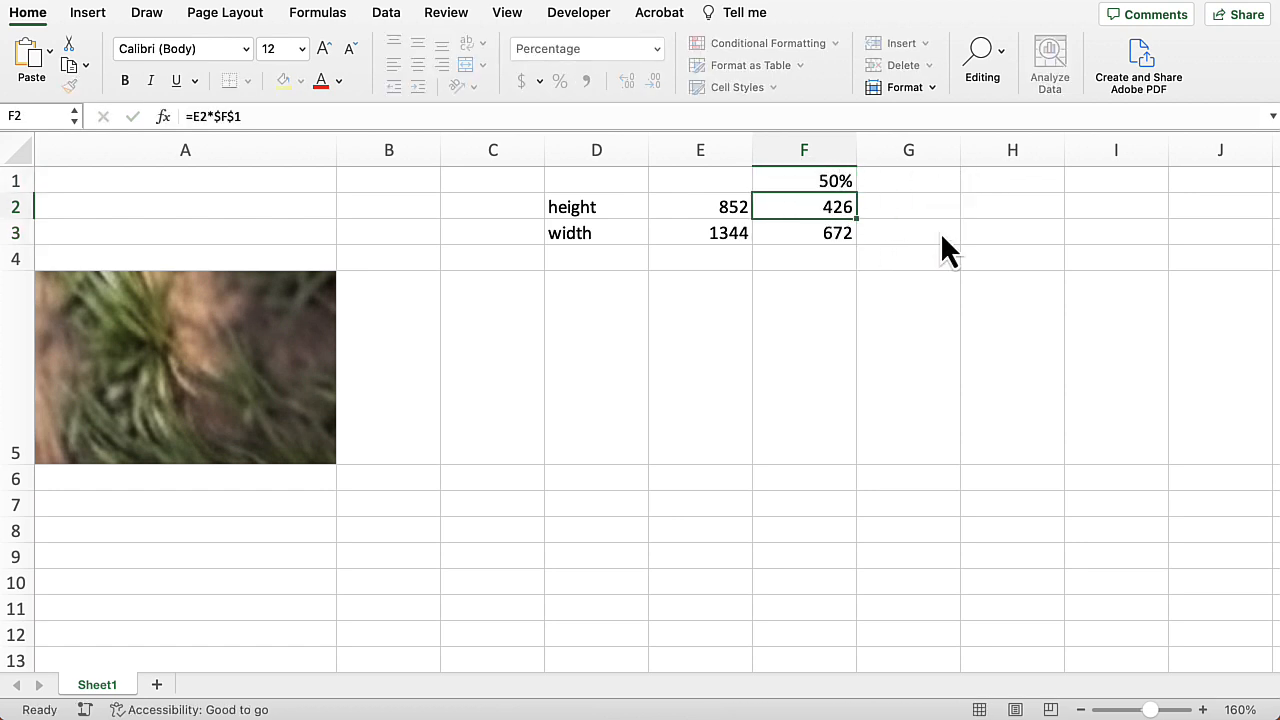
Step: Replace the IMAGE formula's fixed height and width in A5 with references to F2 and F3
double_click(220, 375)
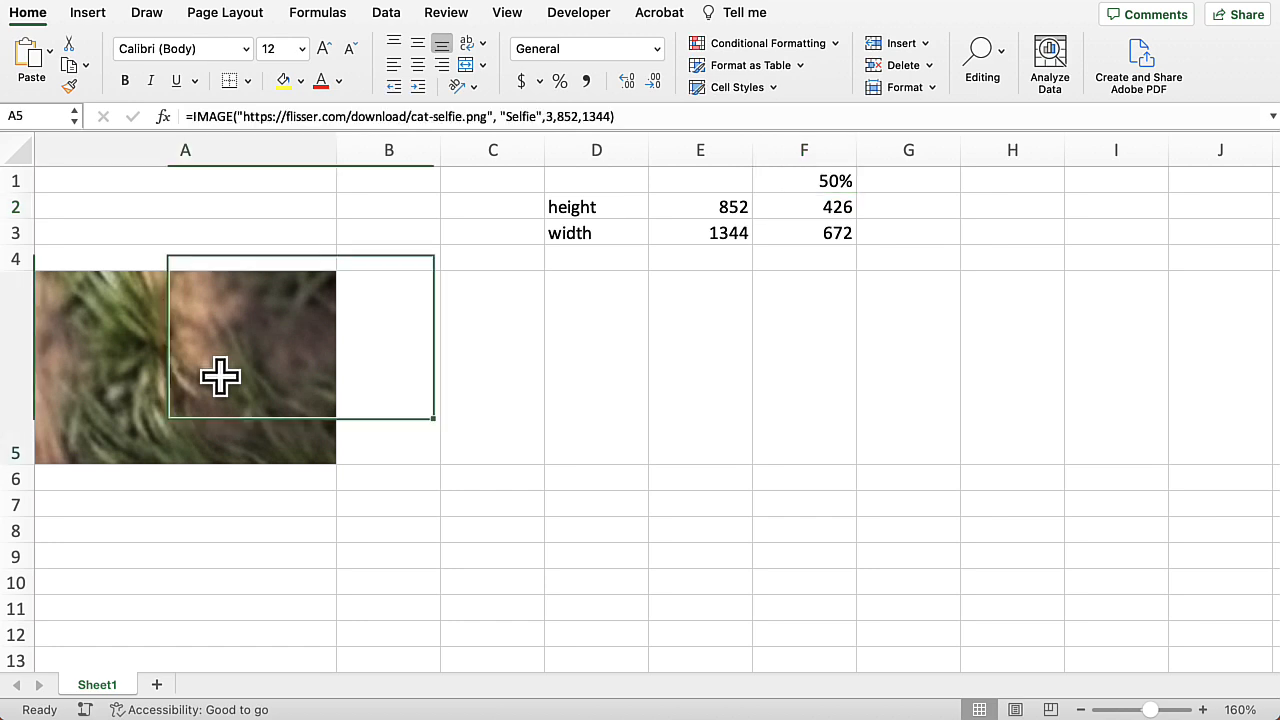
left_click(612, 450)
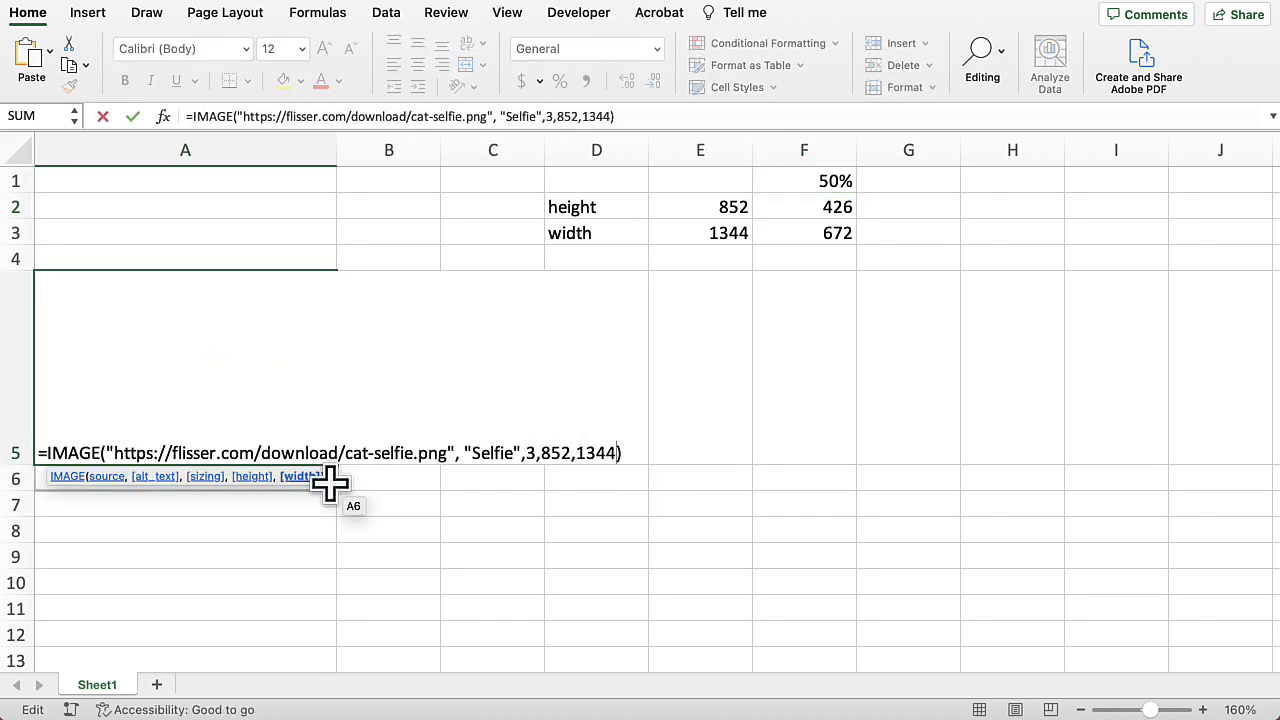
key("BackSpace")
key("BackSpace")
key("BackSpace")
key("BackSpace")
key("BackSpace")
key("BackSpace")
key("BackSpace")
key("BackSpace")
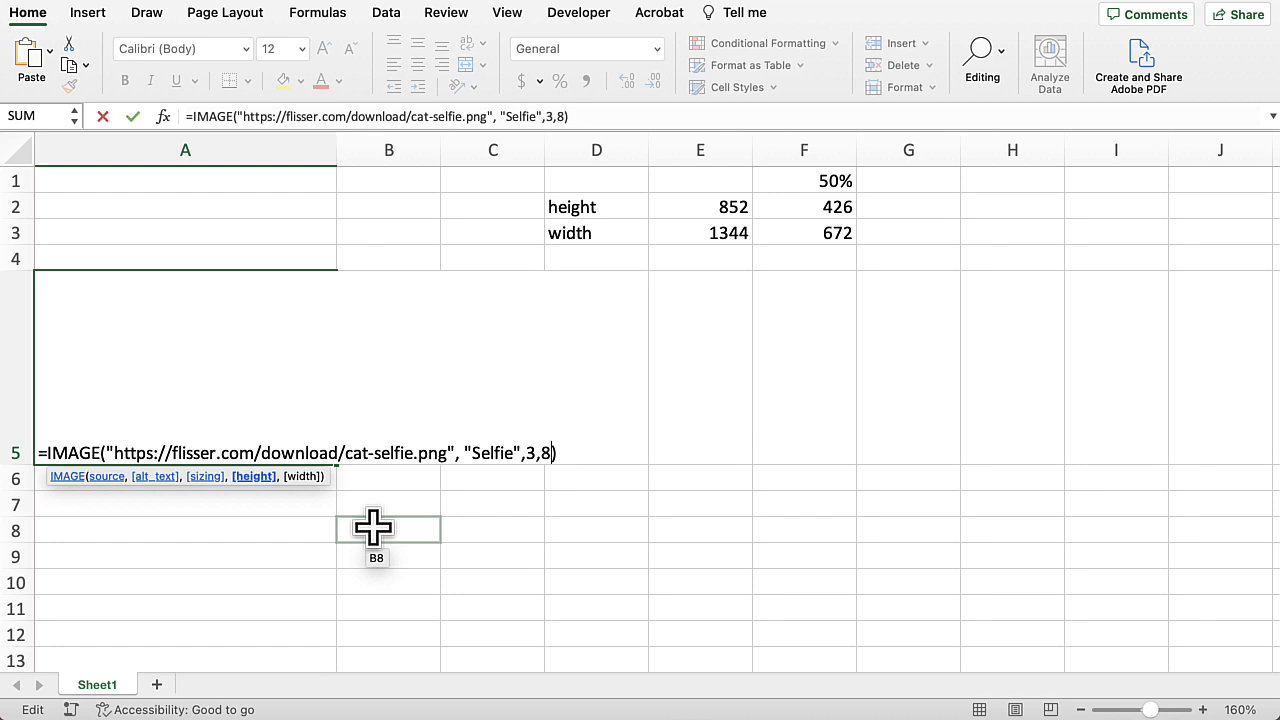
left_click(826, 206)
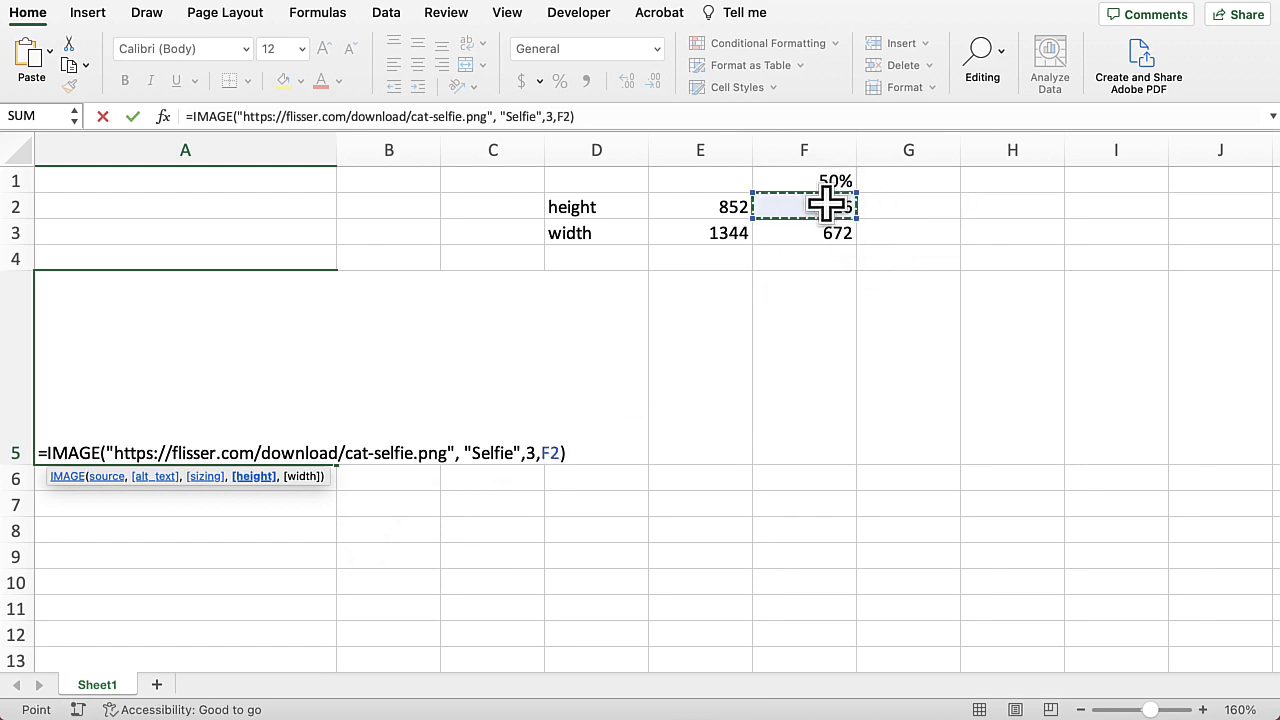
type(",")
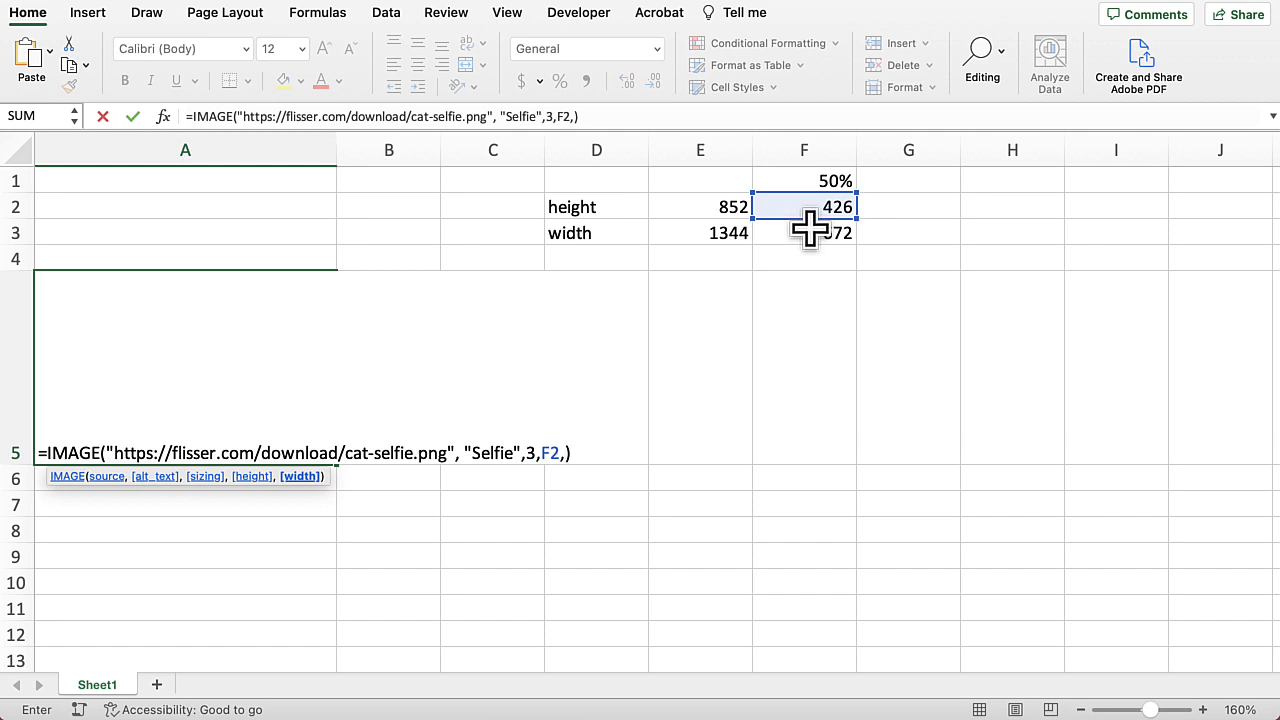
left_click(810, 230)
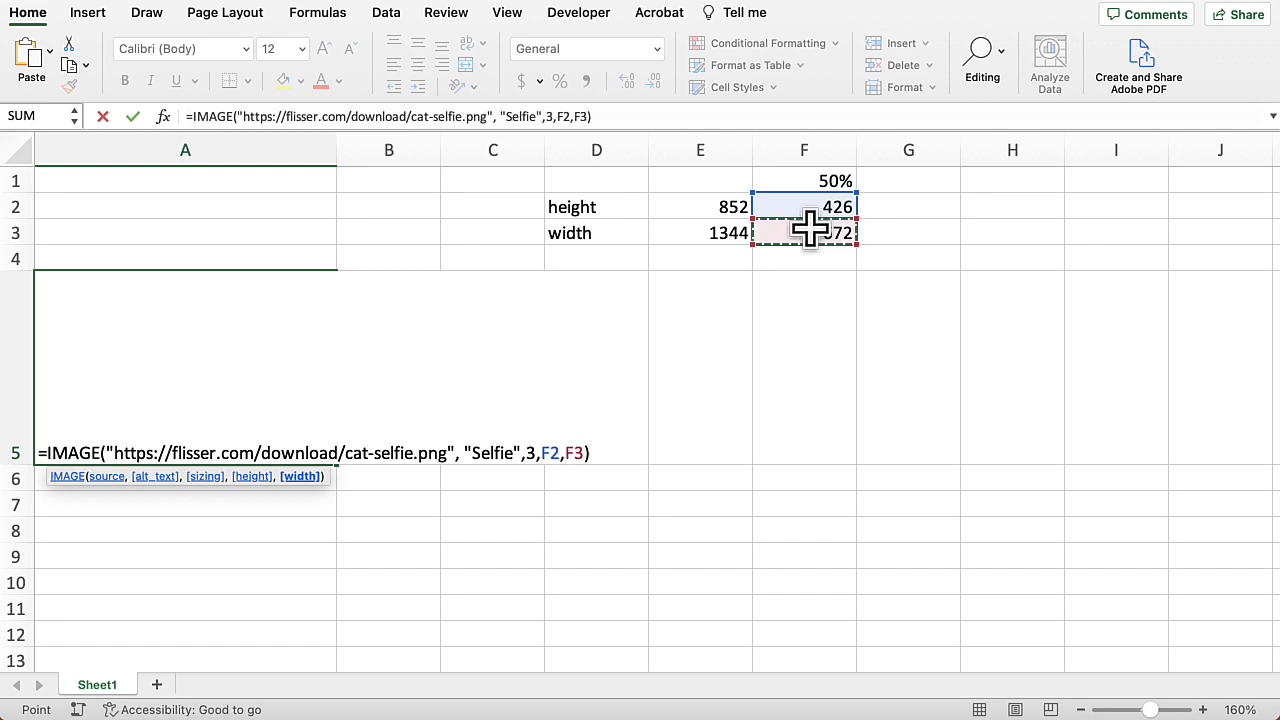
key("Return")
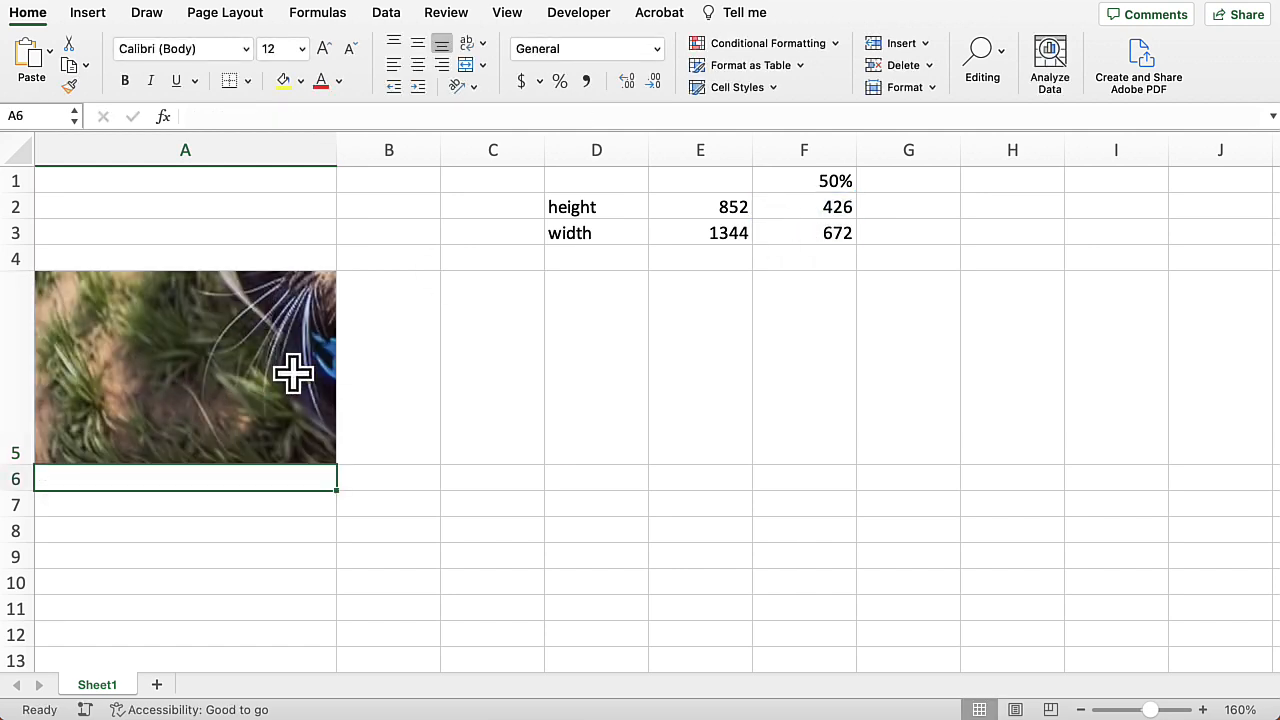
left_click(293, 374)
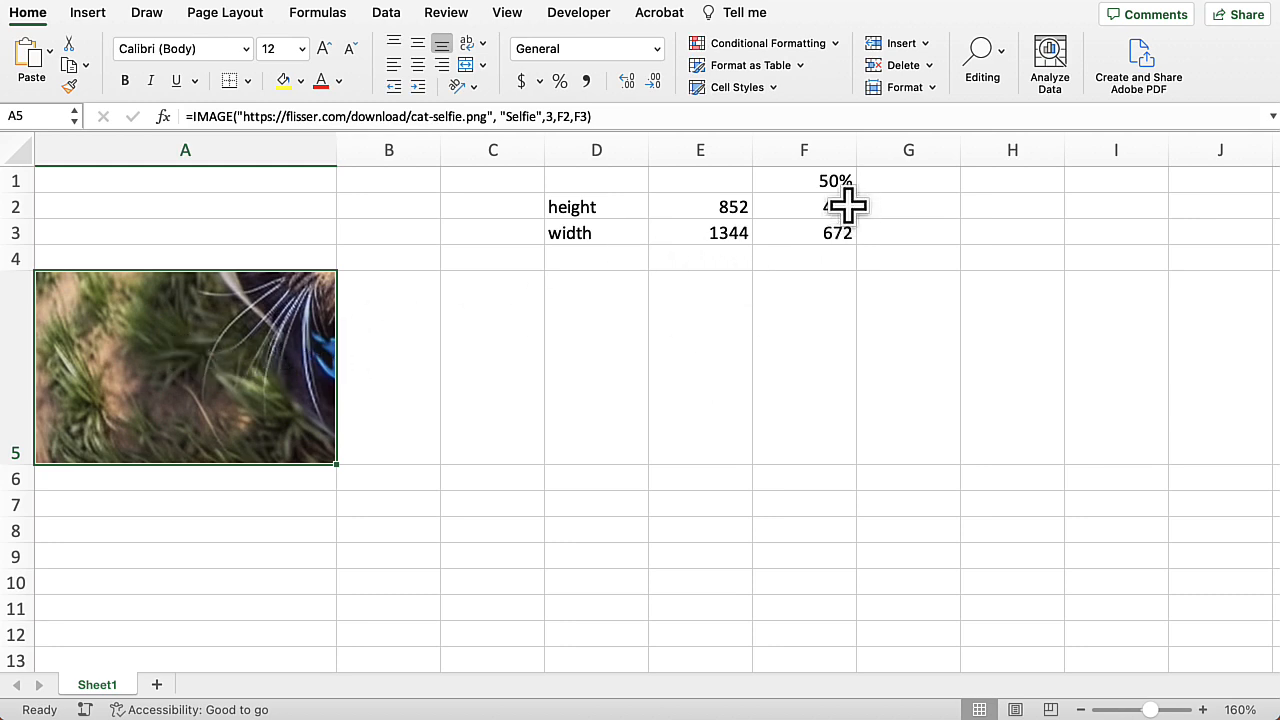
Step: Try scale percentages of 25% and 10% in F1 to resize the image
left_click(823, 179)
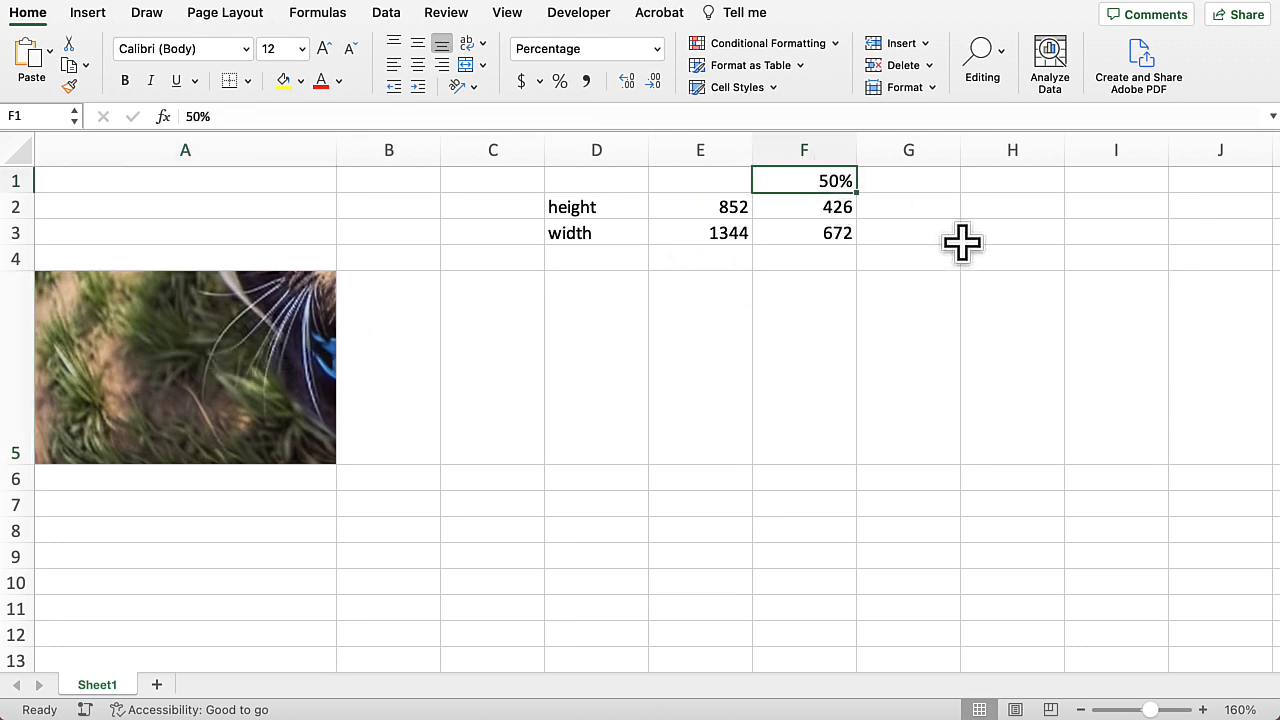
type("25")
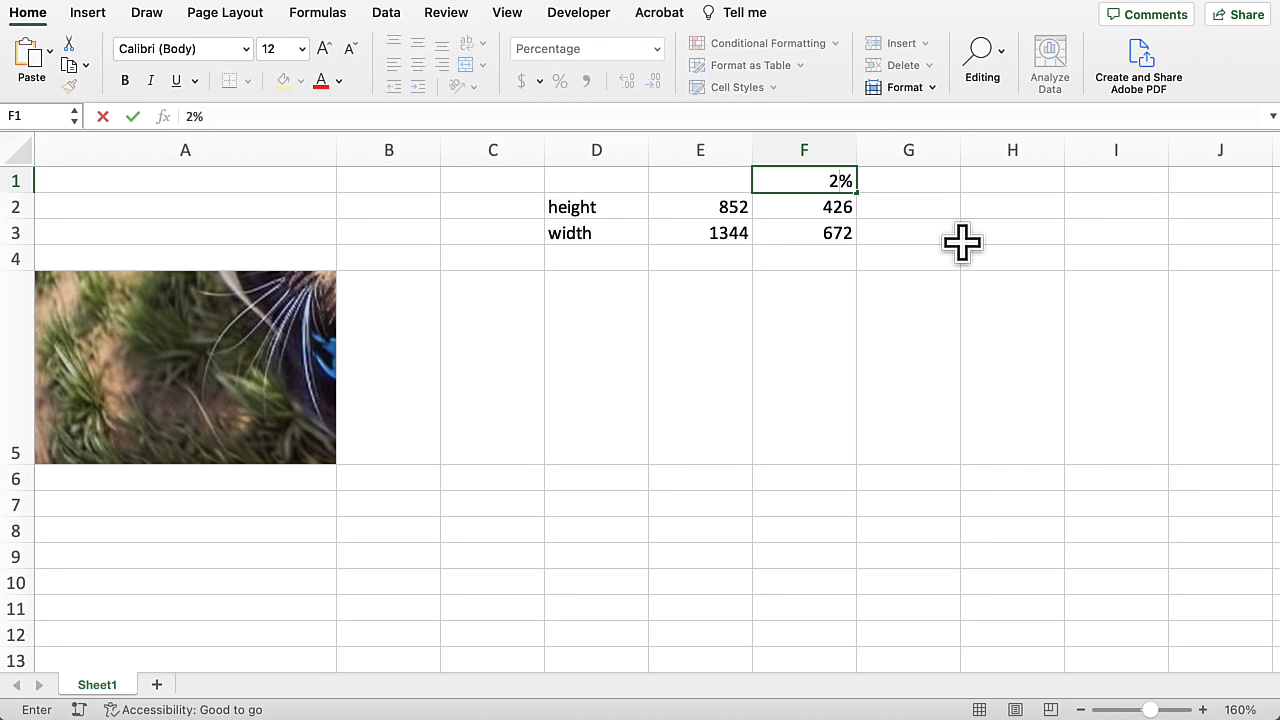
key("Return")
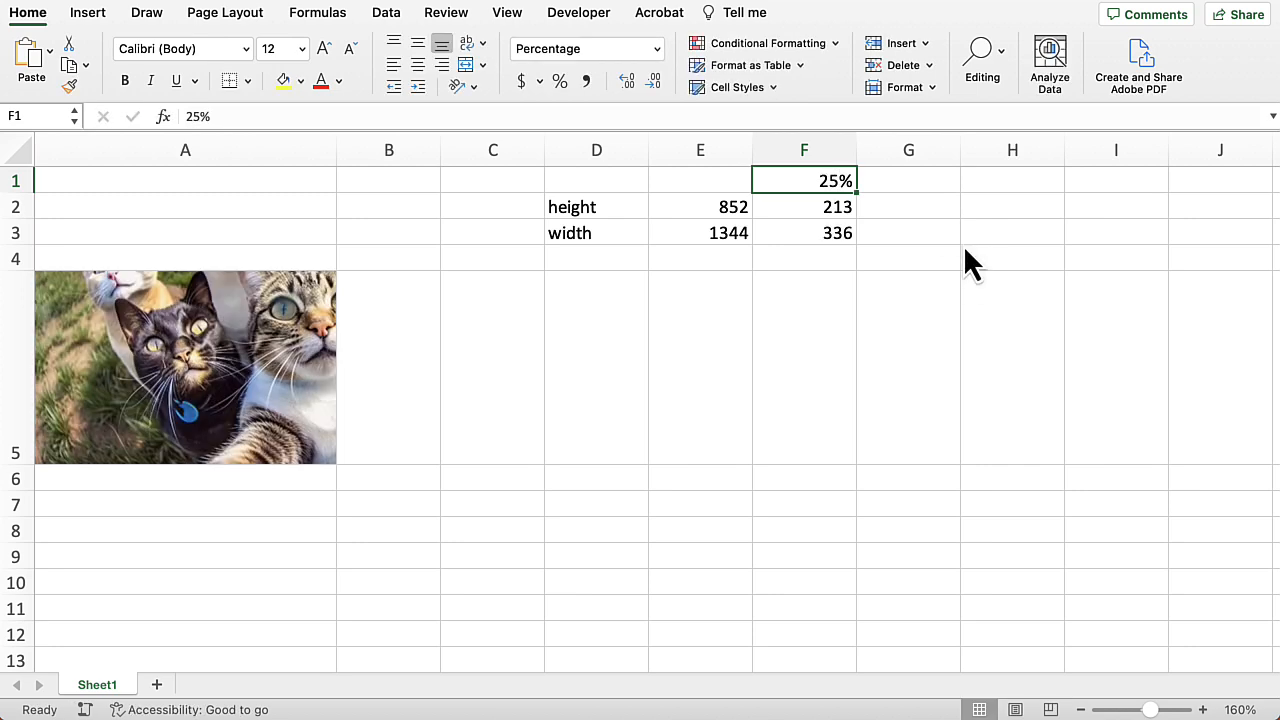
type("10")
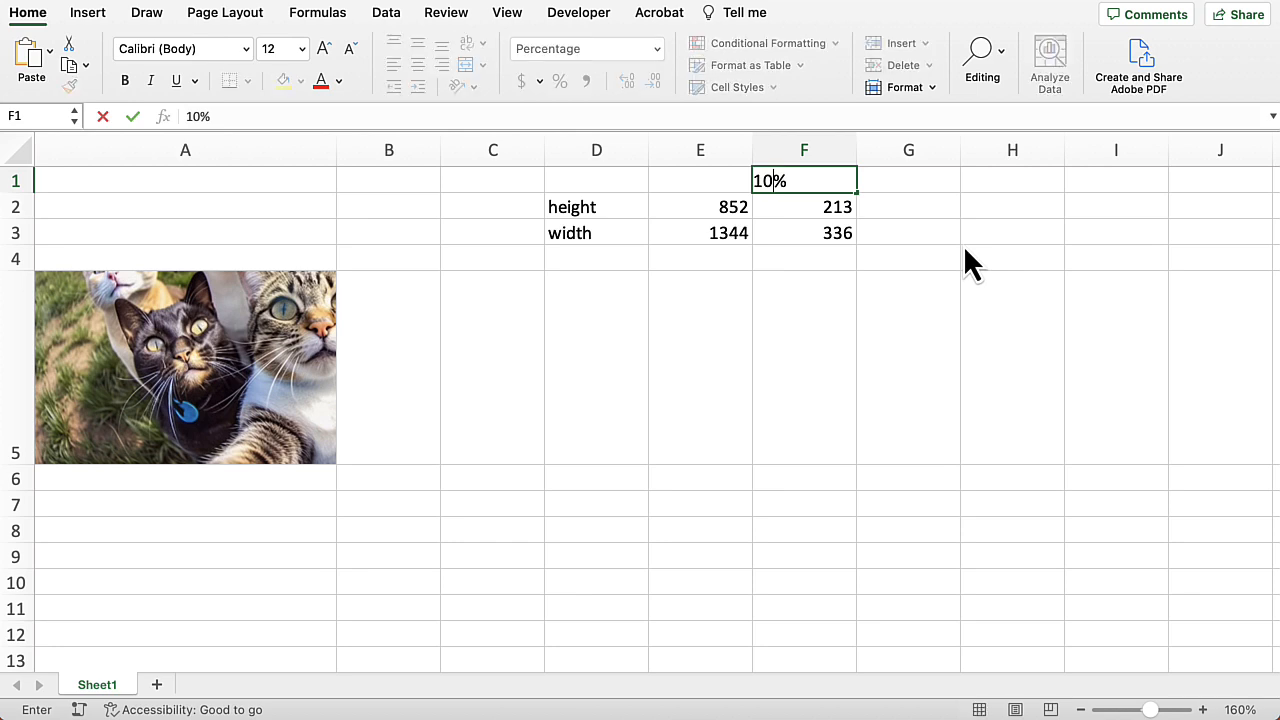
key("Return")
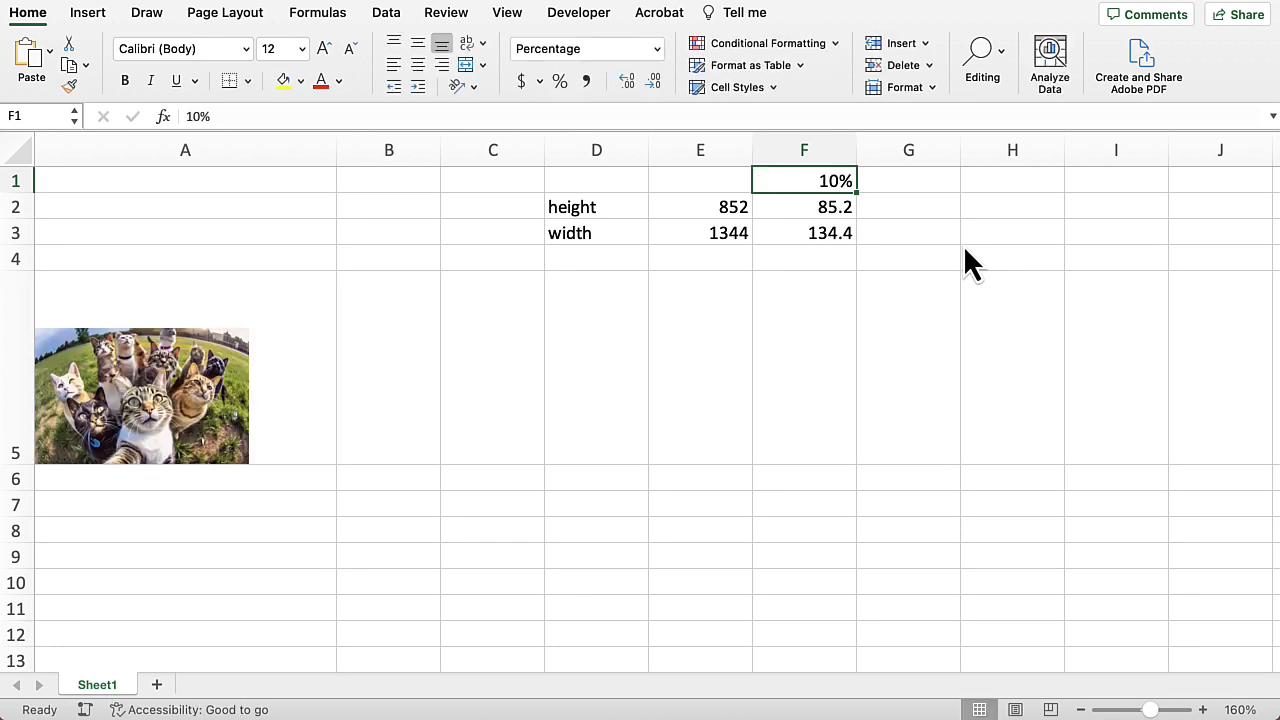
Step: Adjust the scale percentage in F1 through 12% to 14% so the image fits the cell
type("12")
key("Return")
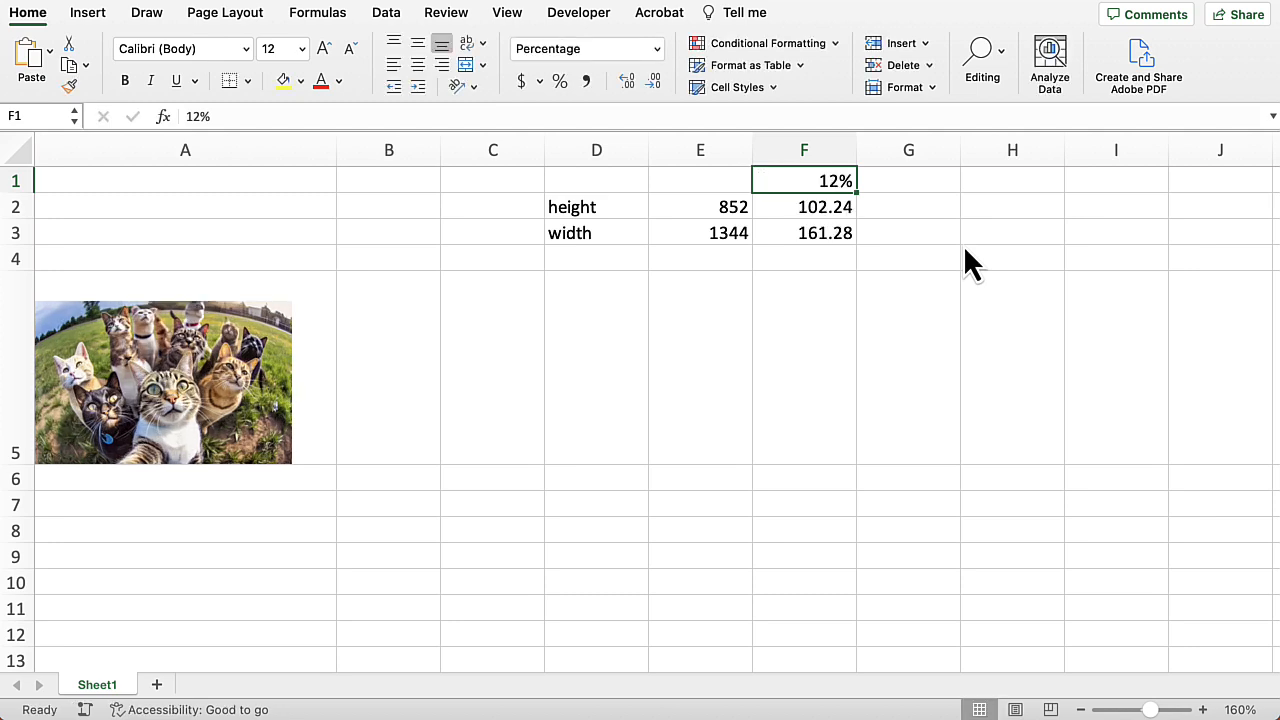
type("14")
key("Return")
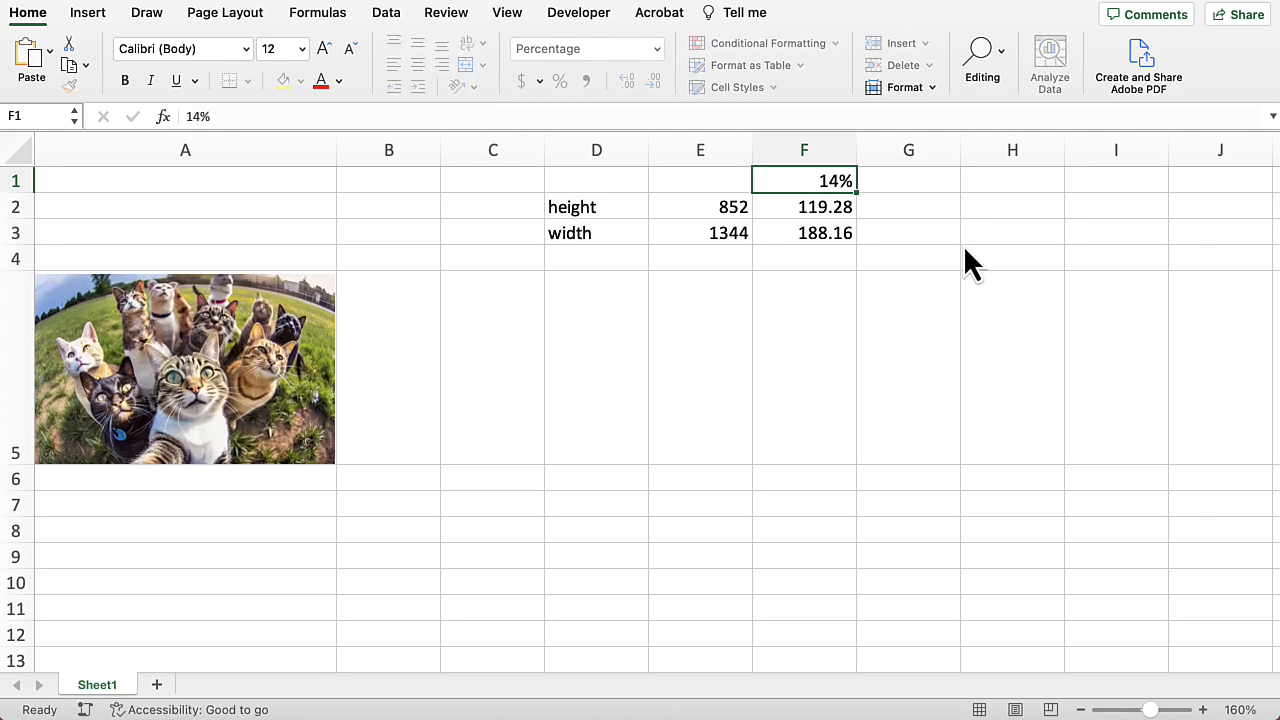